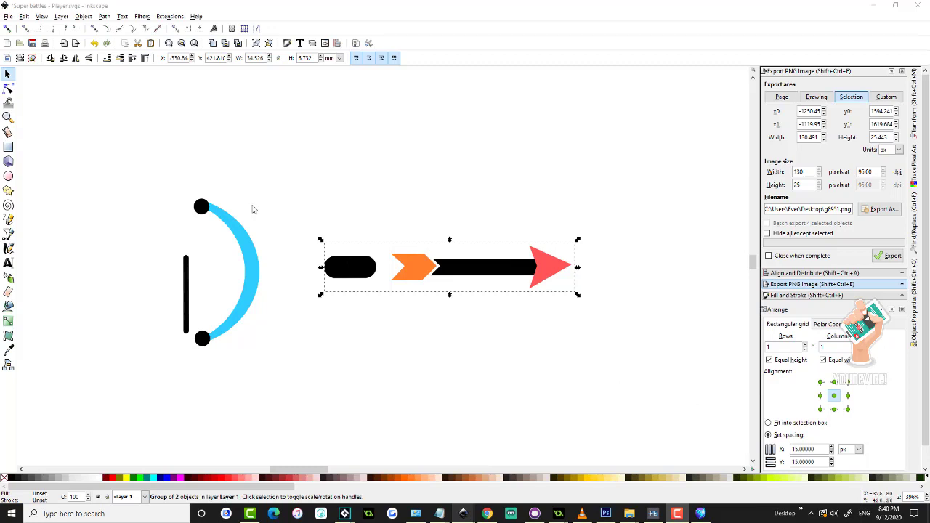
- Reposition the arrow, the blue bow and the black string as separate pieces on the canvas
drag(417, 271, 436, 280)
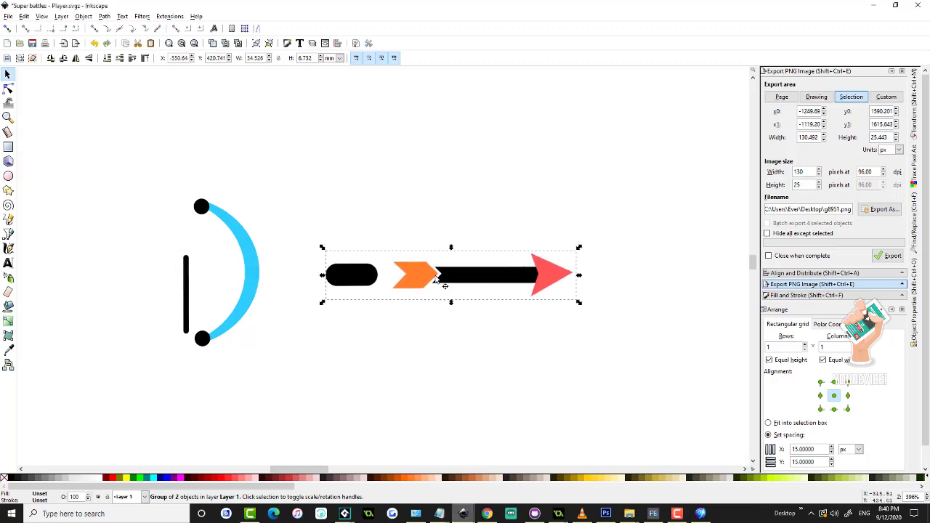
click(247, 250)
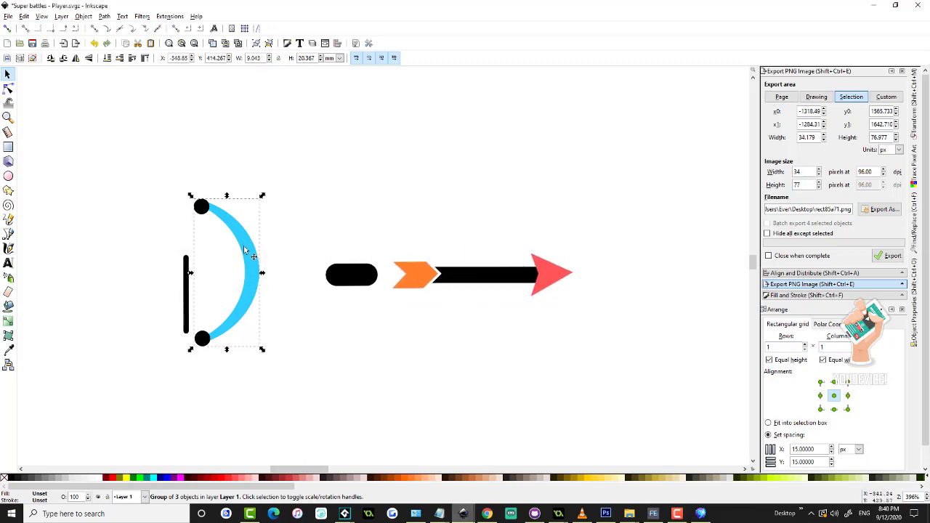
drag(248, 248, 276, 225)
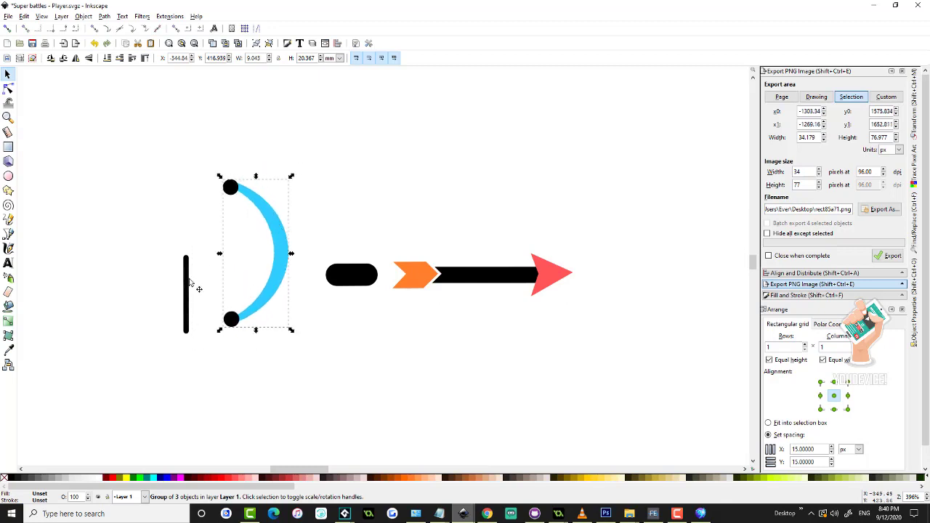
drag(187, 280, 191, 256)
drag(436, 283, 449, 264)
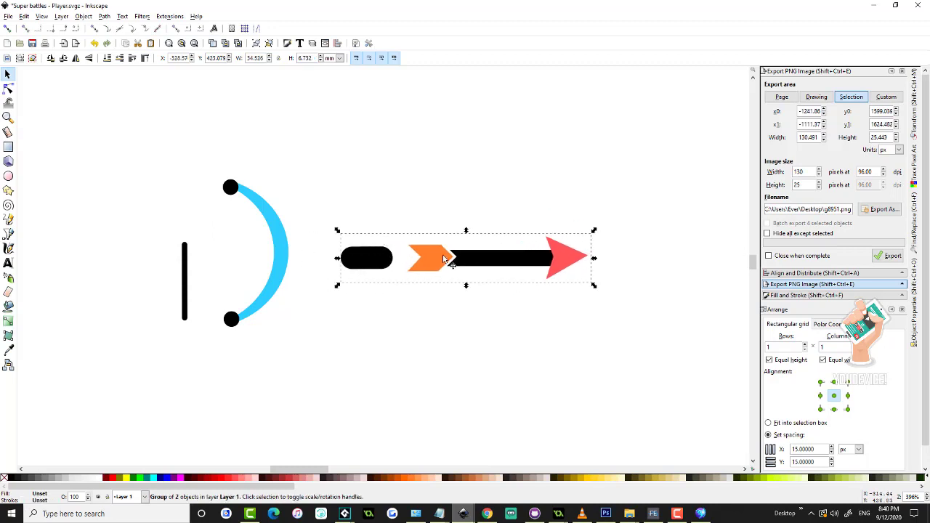
drag(664, 200, 392, 304)
drag(493, 263, 530, 254)
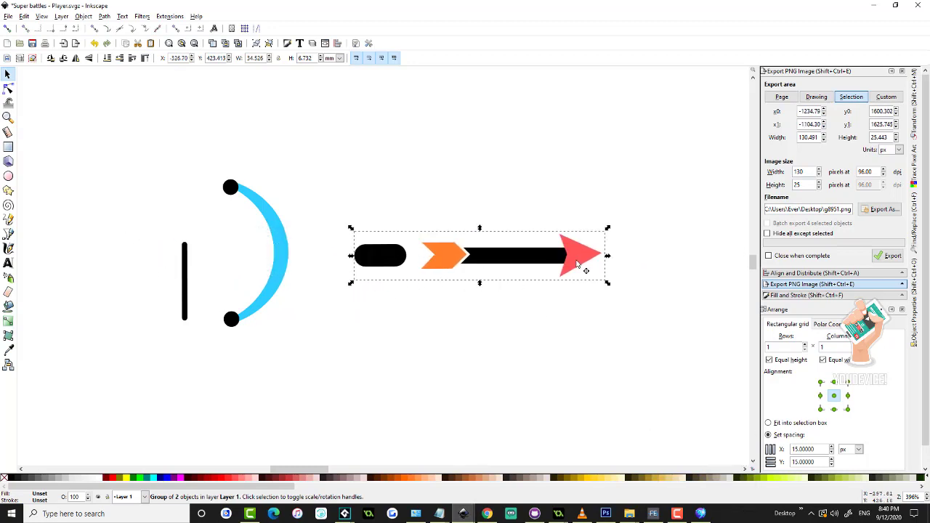
- Switch to Spriter and create a new project with the Desktop folder "Arco 12" as its root folder
click(699, 514)
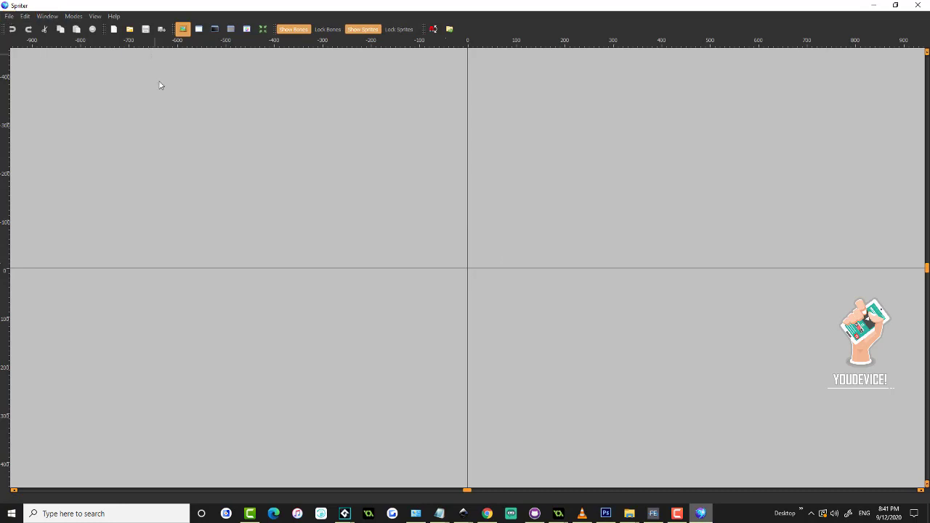
click(8, 17)
click(8, 16)
click(8, 17)
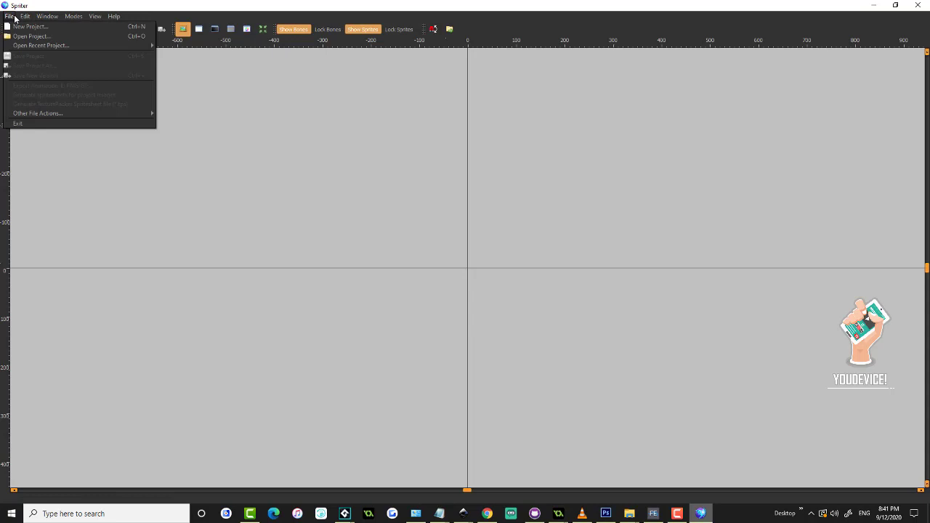
click(49, 31)
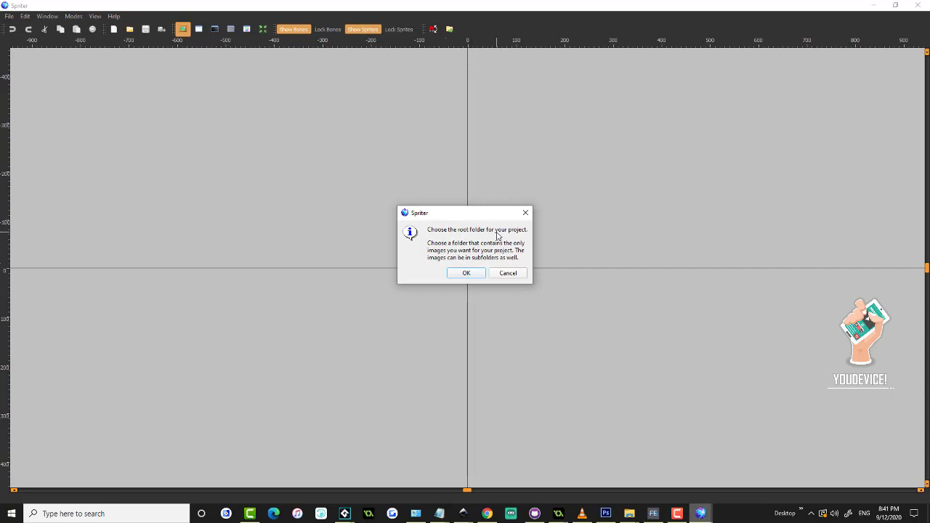
click(471, 275)
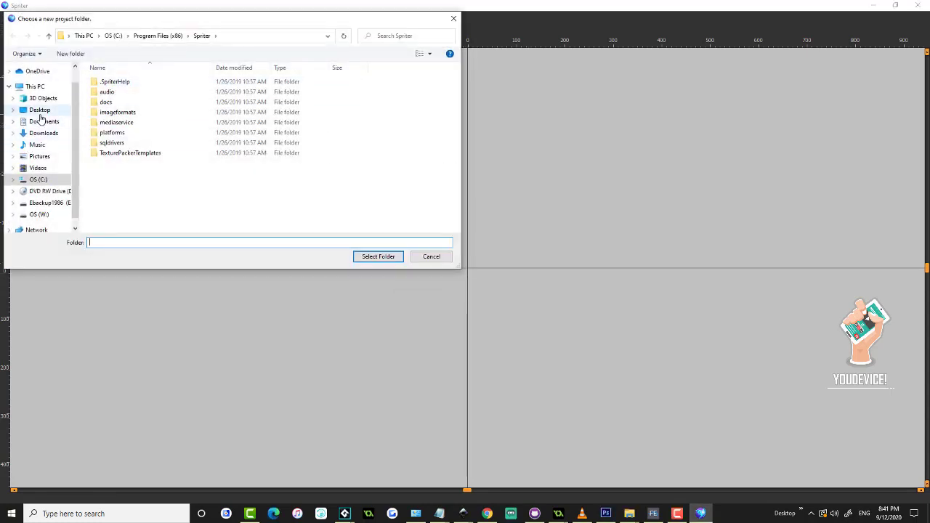
scroll(50, 130, down, 1)
scroll(51, 129, up, 1)
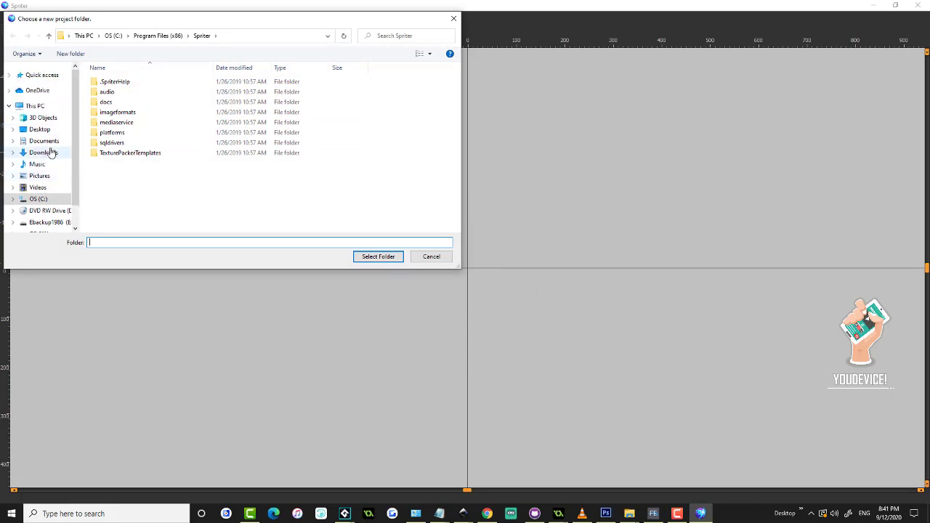
click(42, 129)
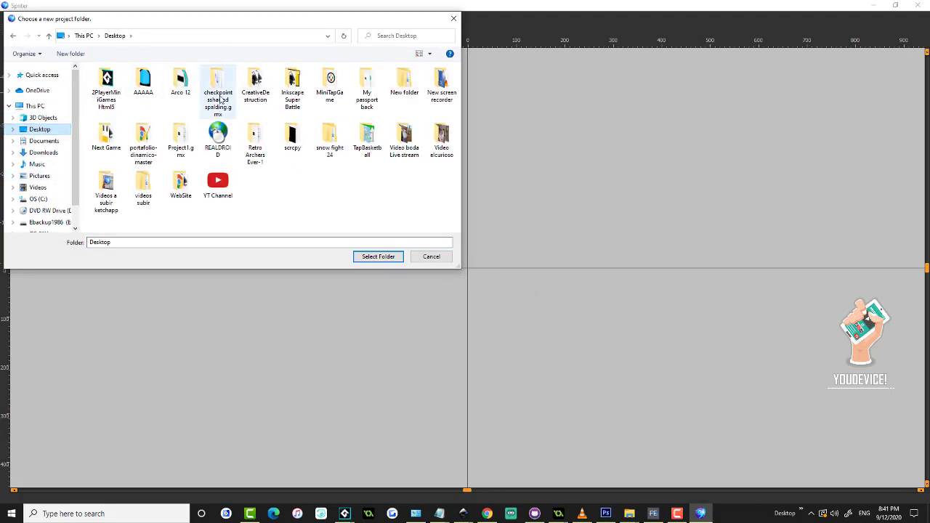
click(183, 85)
click(378, 257)
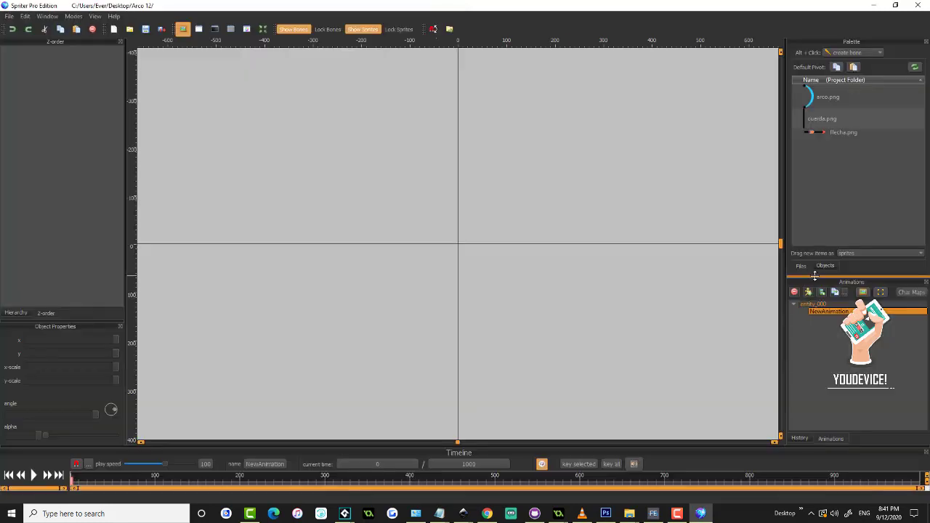
- Look through the project images arco.png, cuerda.png and flecha.png in the palette
click(840, 120)
click(804, 132)
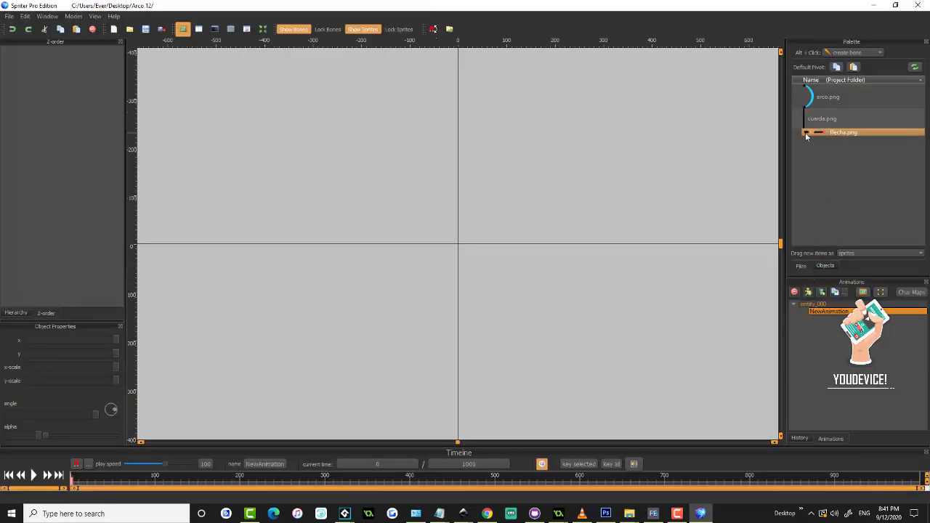
click(826, 96)
click(831, 120)
click(826, 98)
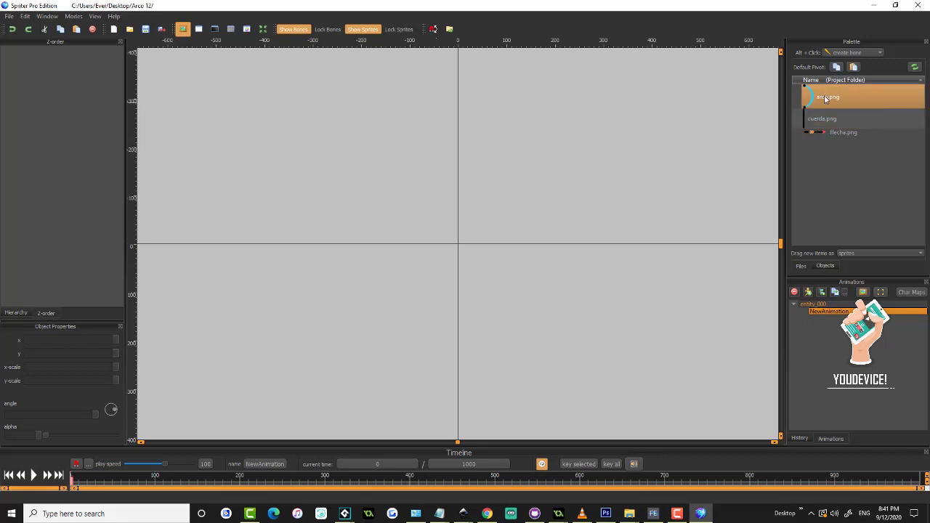
click(822, 119)
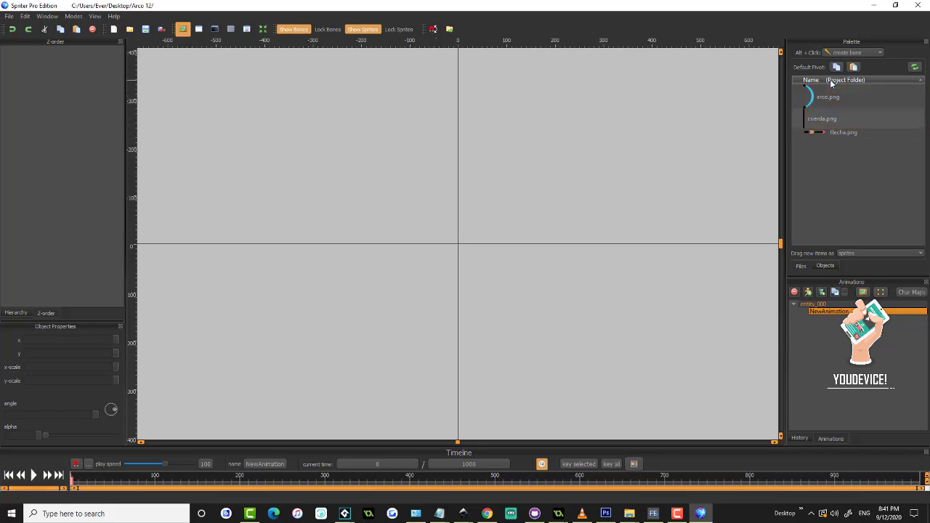
click(815, 102)
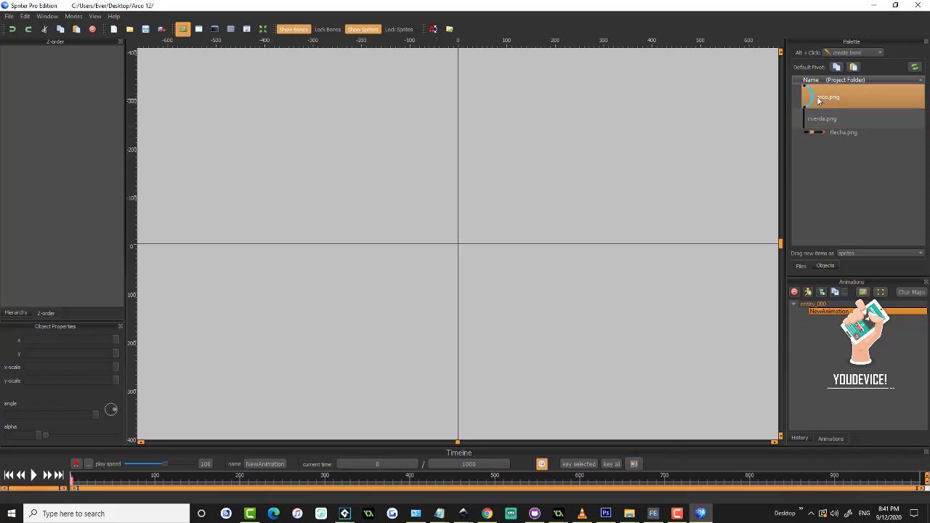
- Enlarge the timeline area and set the animation length to 25 with stretch keys enabled
drag(322, 444, 332, 345)
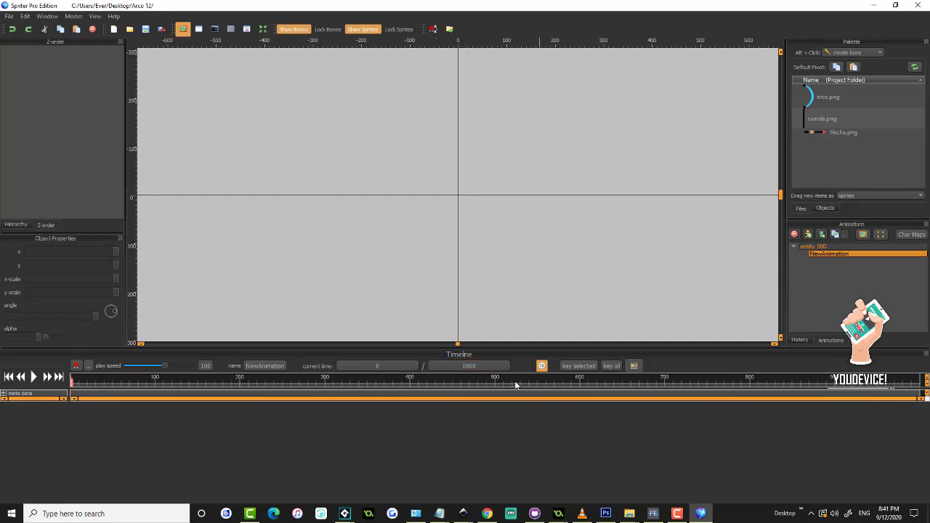
click(471, 367)
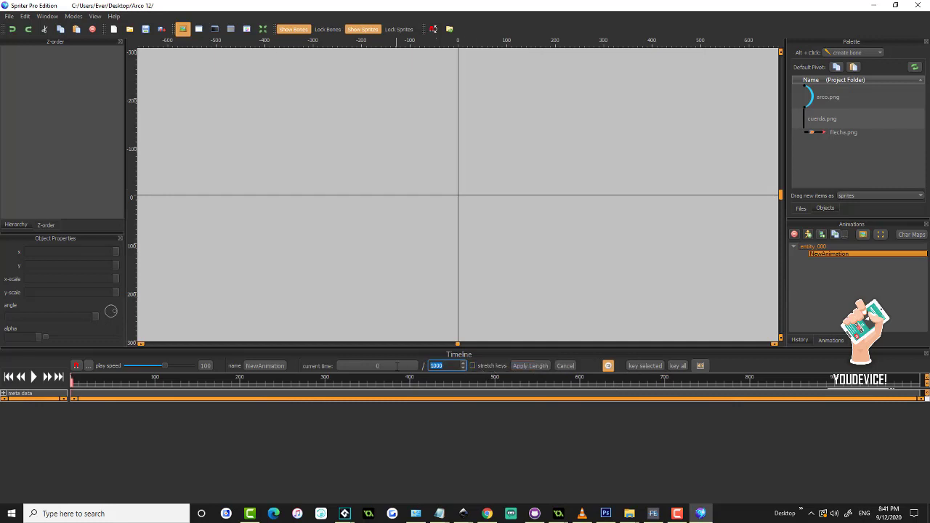
text(25)
click(472, 366)
click(529, 366)
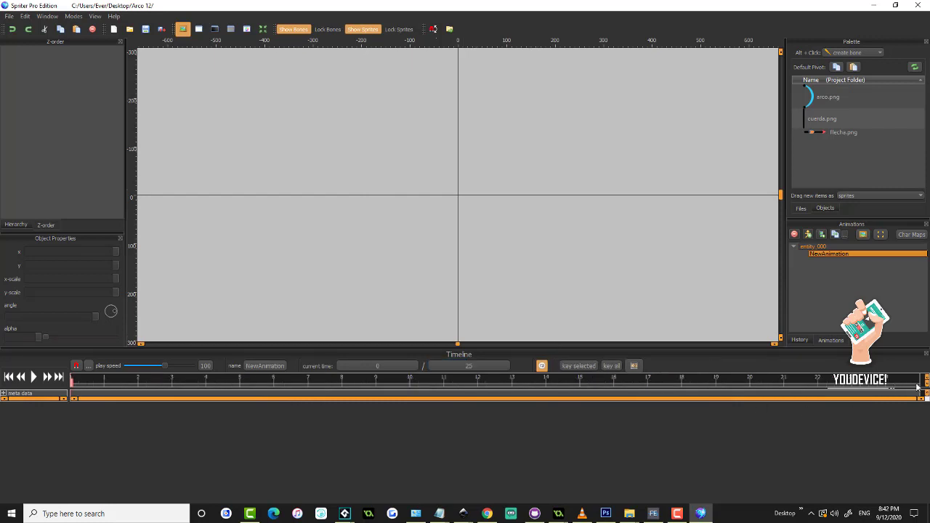
click(461, 385)
click(462, 385)
click(462, 385)
click(469, 377)
click(465, 379)
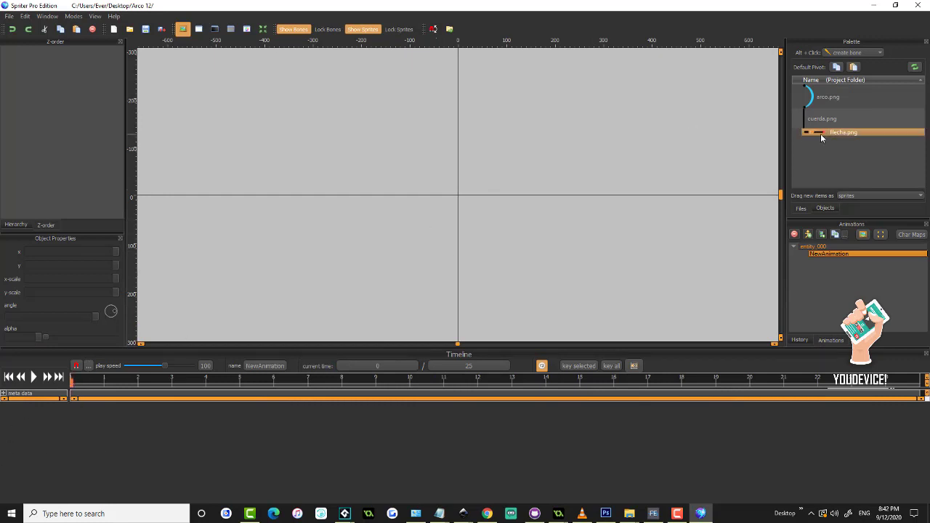
- Place the arco.png bow near the canvas origin at about x -5, y -42, and reduce the timeline's height
drag(883, 97, 457, 177)
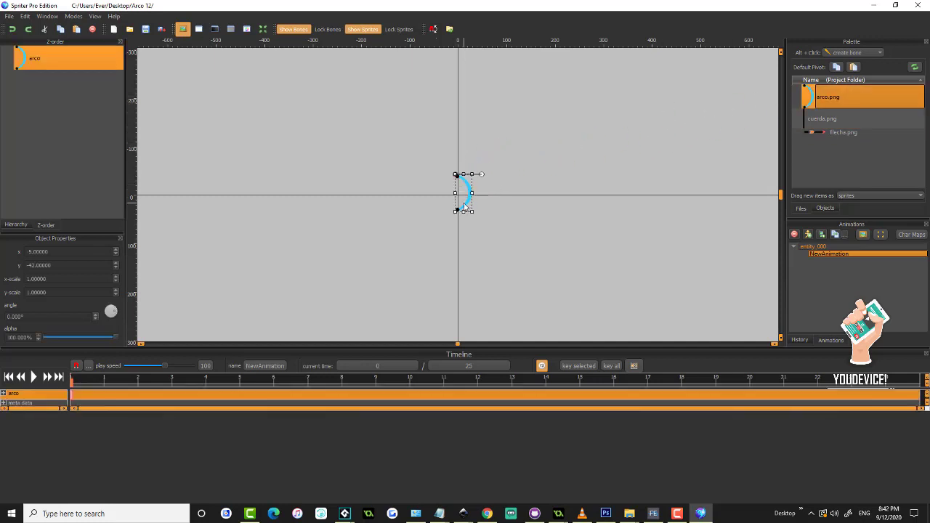
scroll(465, 207, up, 3)
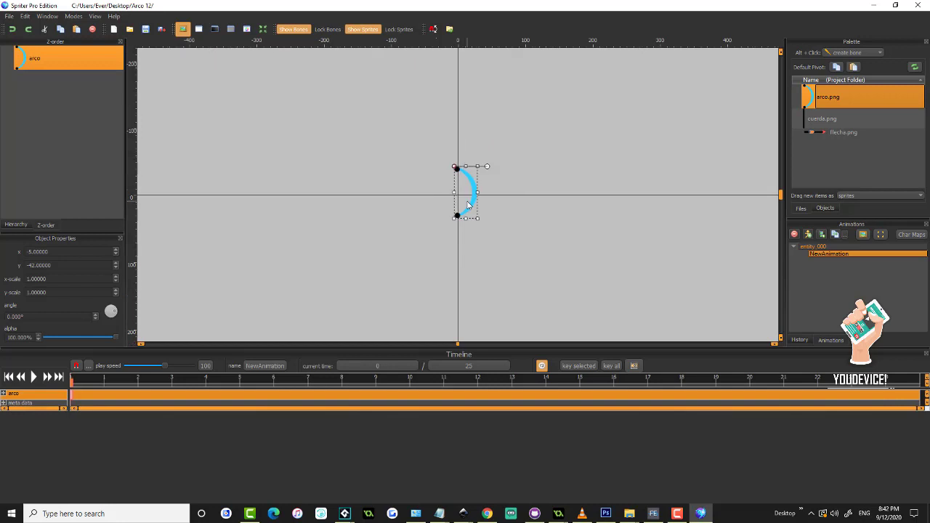
scroll(469, 206, down, 2)
scroll(469, 206, down, 1)
scroll(469, 207, up, 3)
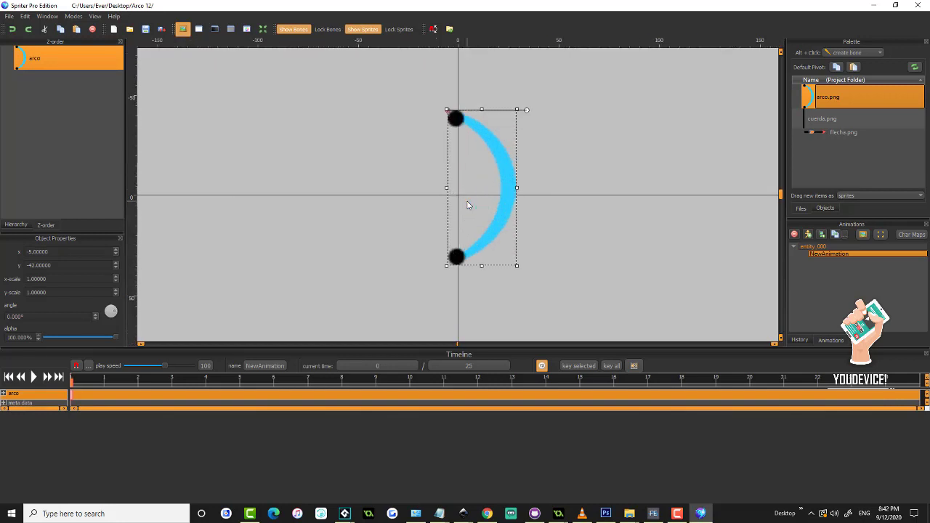
scroll(469, 207, down, 1)
scroll(469, 206, up, 1)
scroll(468, 205, up, 1)
scroll(469, 206, down, 2)
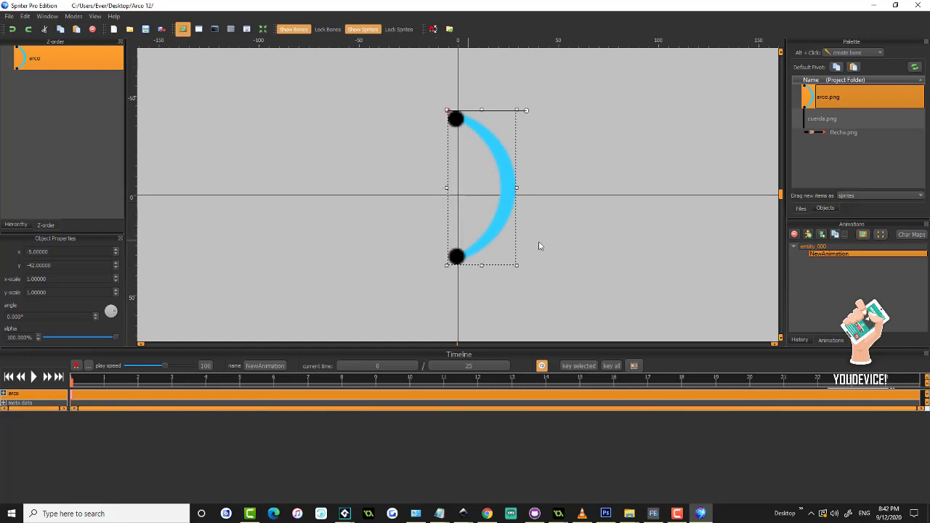
drag(452, 354, 458, 396)
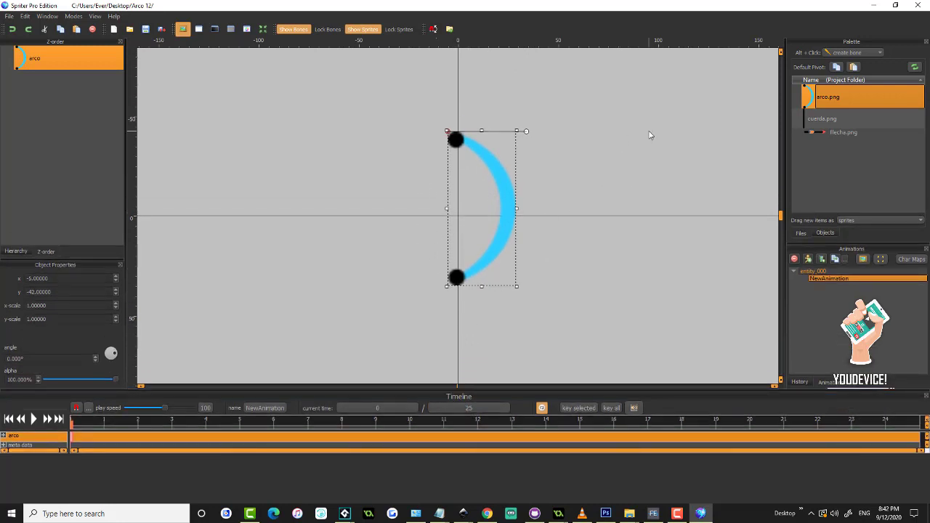
- Place two cuerda.png strings end to end between the bow's black tips, with the upper one at about x -2.14
drag(812, 123, 454, 142)
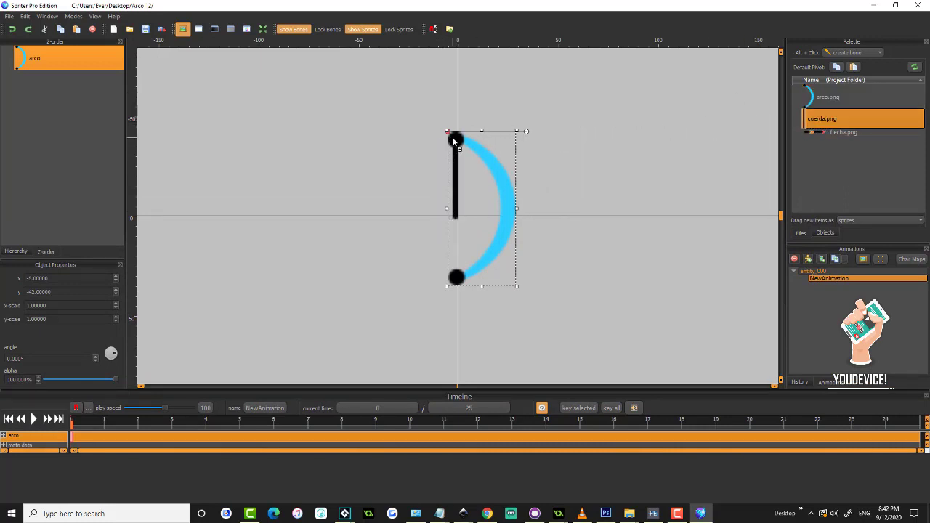
drag(811, 124, 455, 210)
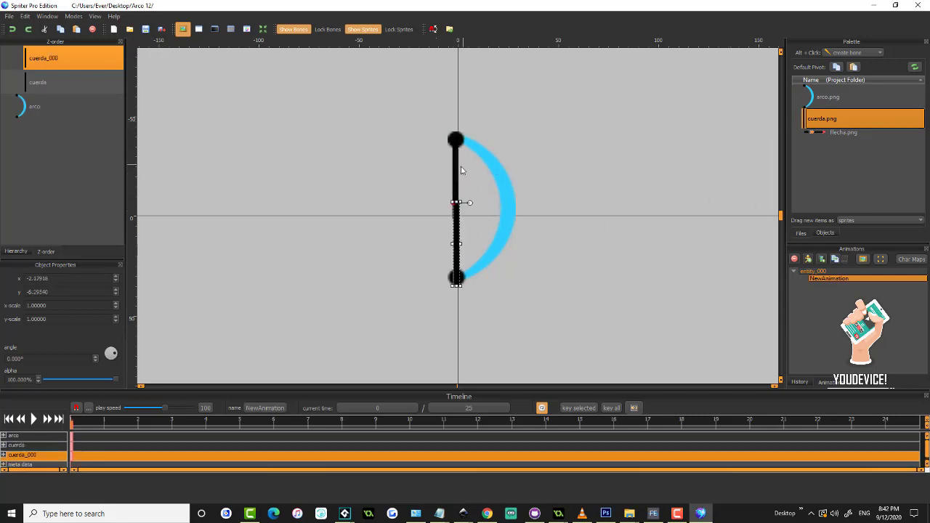
scroll(461, 199, up, 2)
click(455, 154)
drag(455, 153, 457, 154)
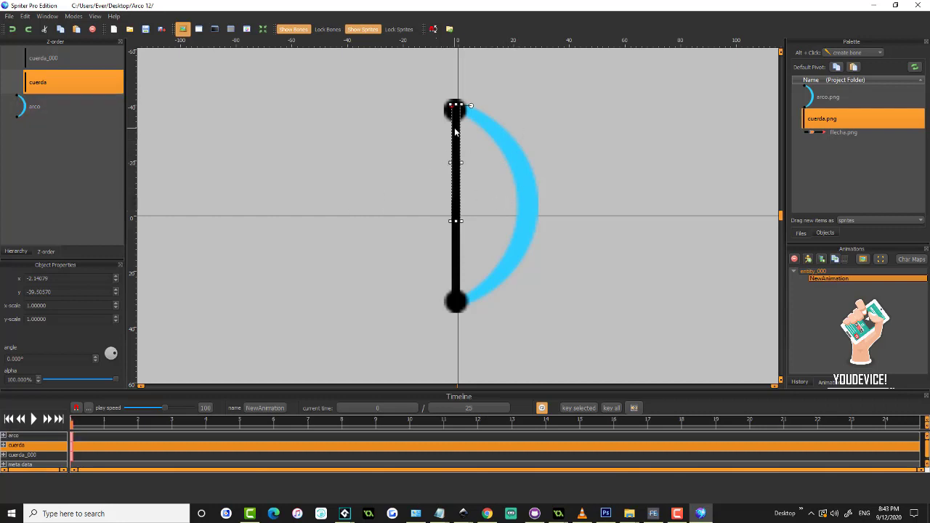
- Set the lower string's x to -2.14079 to match the upper string, and move it up to about y -7.86
click(458, 266)
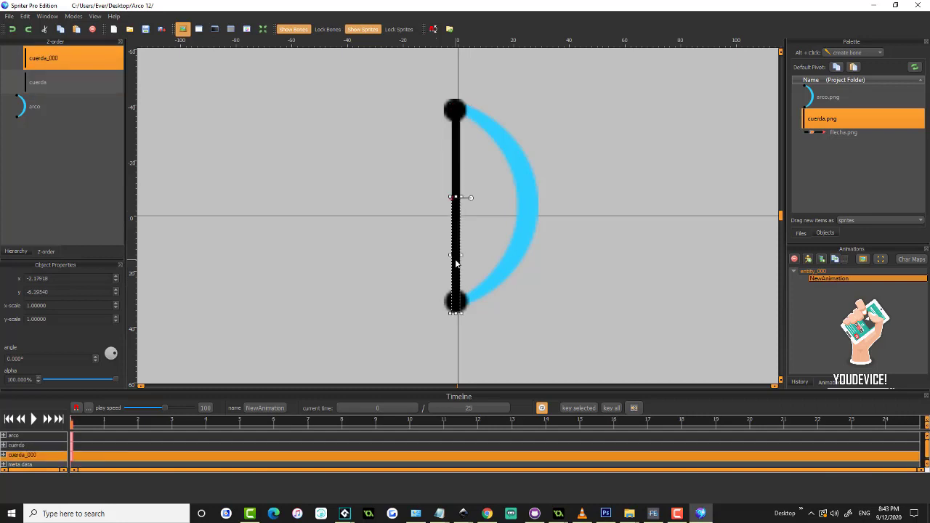
click(458, 218)
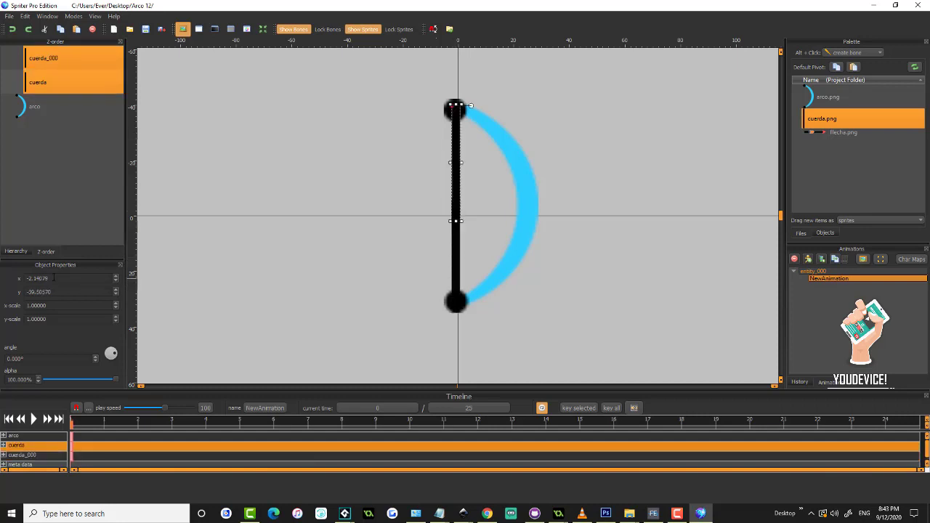
click(57, 278)
click(456, 243)
click(57, 278)
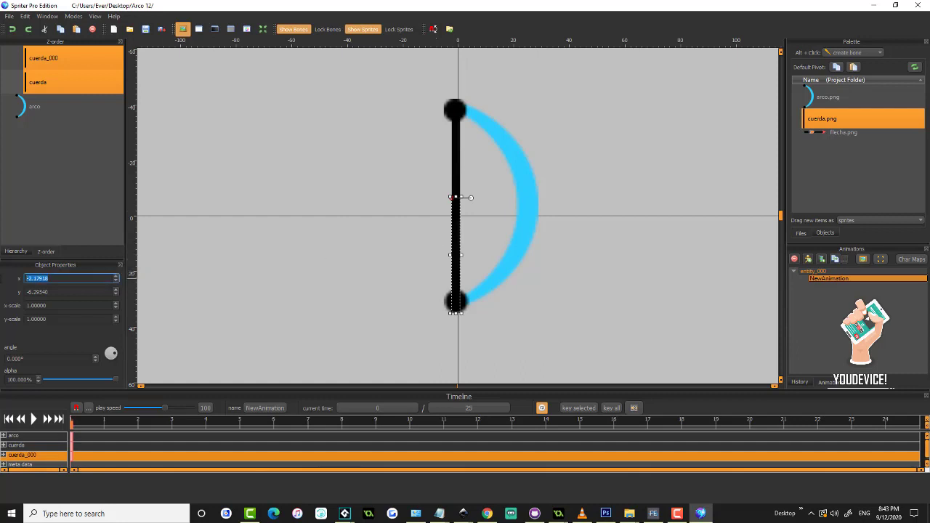
click(452, 197)
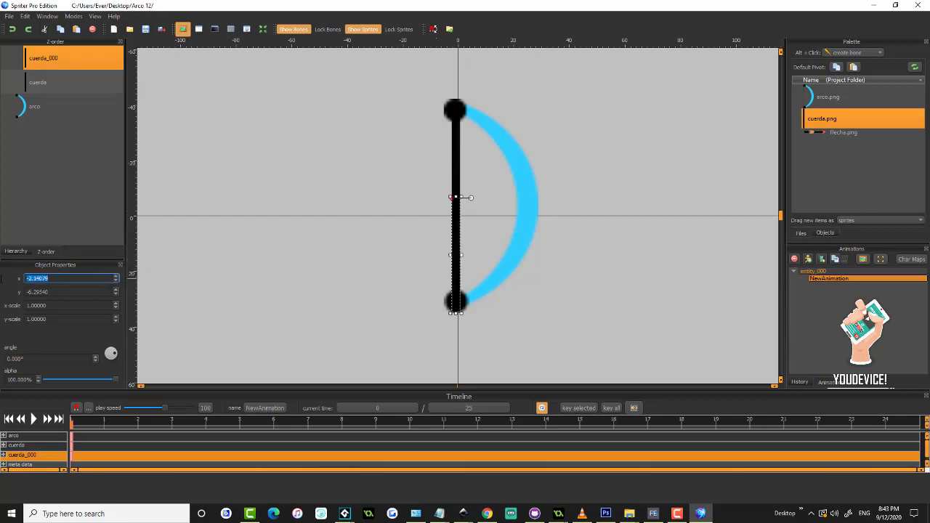
click(457, 164)
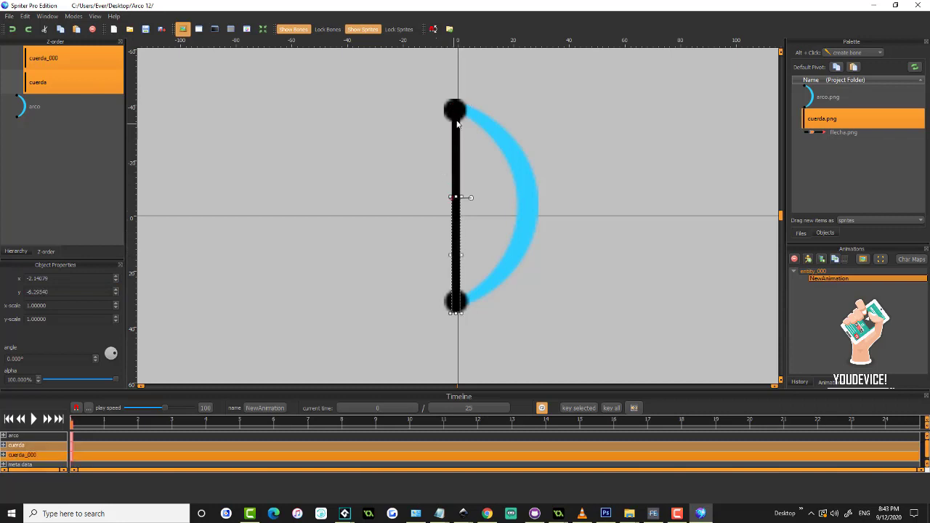
click(456, 284)
drag(457, 282, 457, 280)
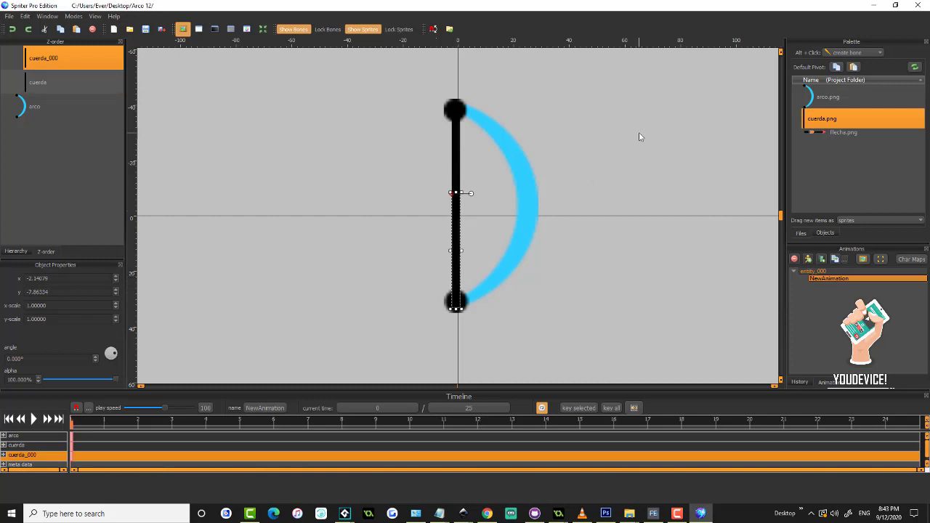
- Place the flecha.png arrow horizontally across the bow and strings at about x -40.2, y -14.6
drag(820, 132, 346, 179)
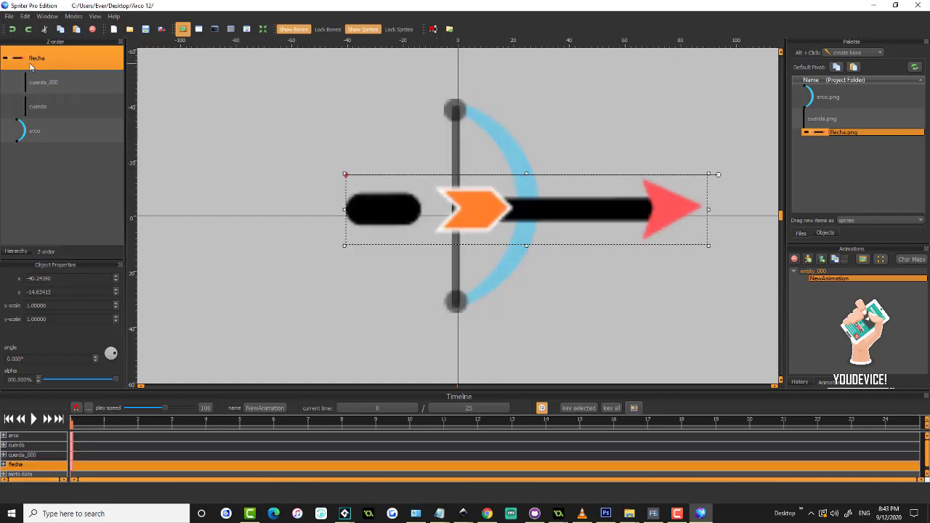
- Select the flecha arrow and duplicate the keyframe at time 0 to time 16
mouse_move(32, 66)
mouse_down()
mouse_move(31, 147)
mouse_move(27, 60)
mouse_up()
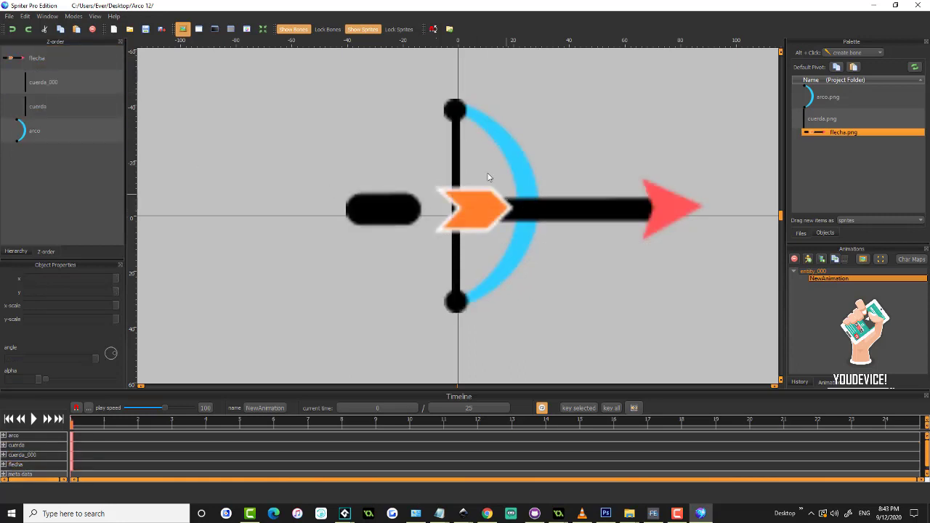
click(479, 200)
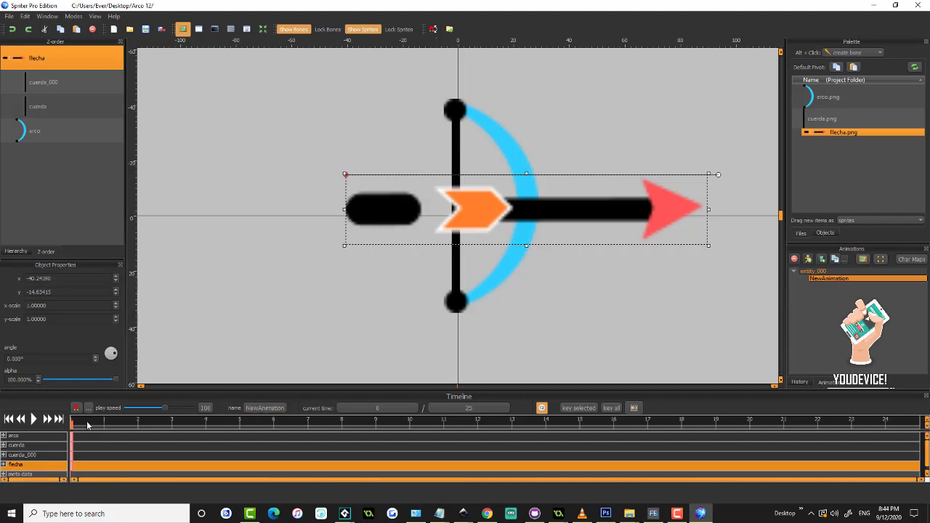
drag(87, 425, 135, 425)
key(Left)
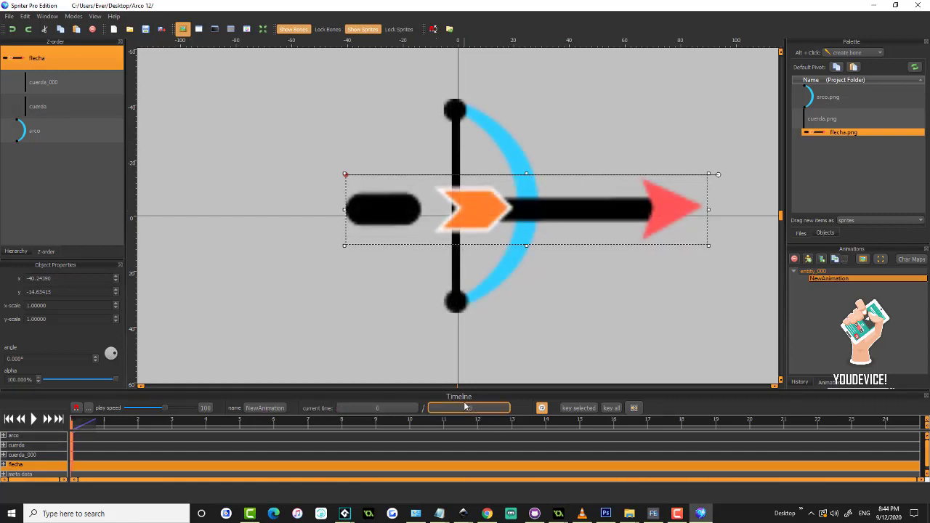
click(628, 425)
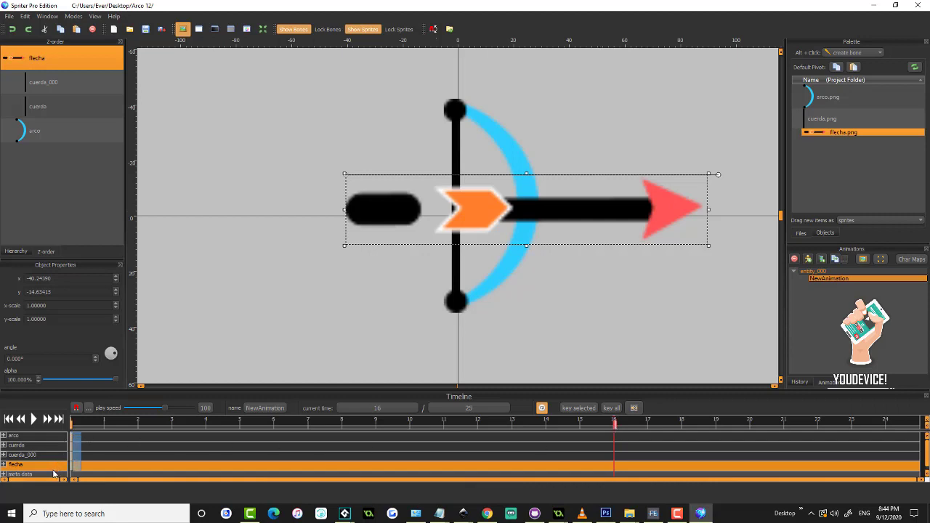
click(74, 445)
click(621, 423)
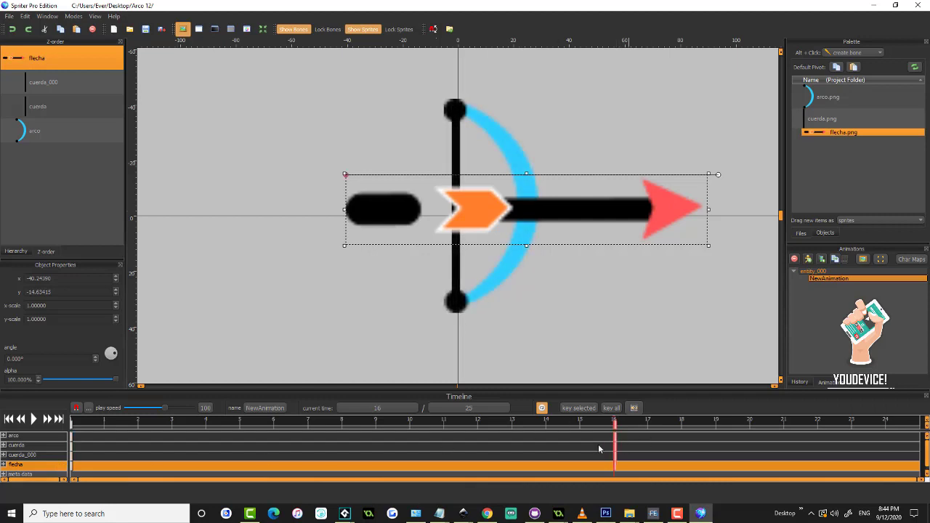
- At time 8, pull the flecha arrow back horizontally to about x -79.24
click(206, 421)
drag(110, 422, 343, 420)
key(Left)
key(Left)
key(Left)
key(Left)
key(Left)
key(Left)
key(Left)
key(Left)
key(Left)
key(Left)
key(Left)
key(Left)
key(Left)
key(Left)
key(Left)
key(Left)
key(Left)
key(Left)
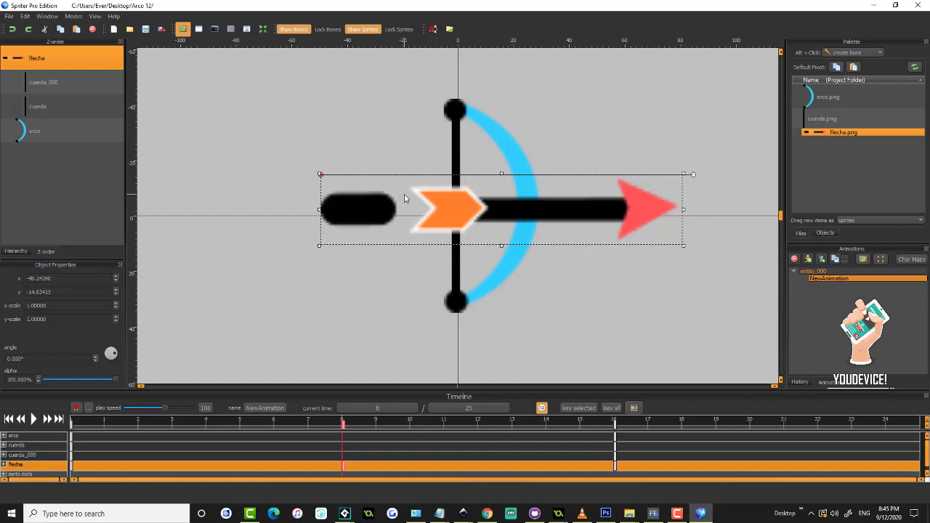
key(Left)
key(Left)
key(Left)
key(Left)
key(Left)
key(Left)
key(Left)
key(Left)
key(Left)
key(Left)
key(Left)
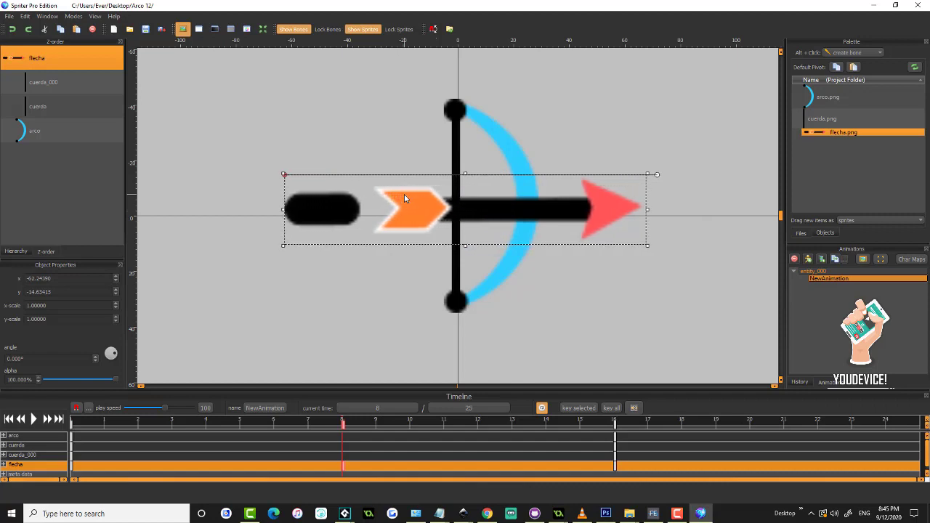
key(Left)
key(Left)
key(Left)
key(Left)
key(Left)
key(Left)
key(Left)
key(Left)
key(Left)
key(Left)
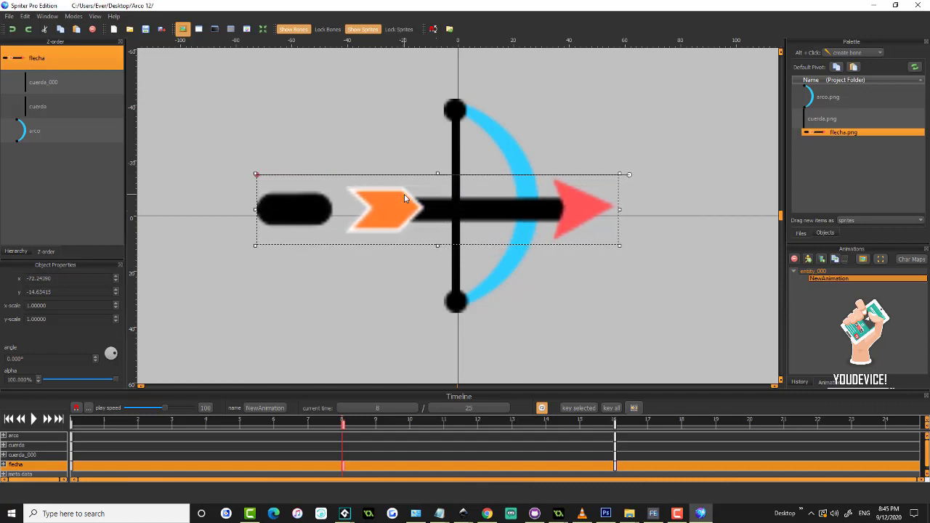
key(Left)
key(Left)
key(Left)
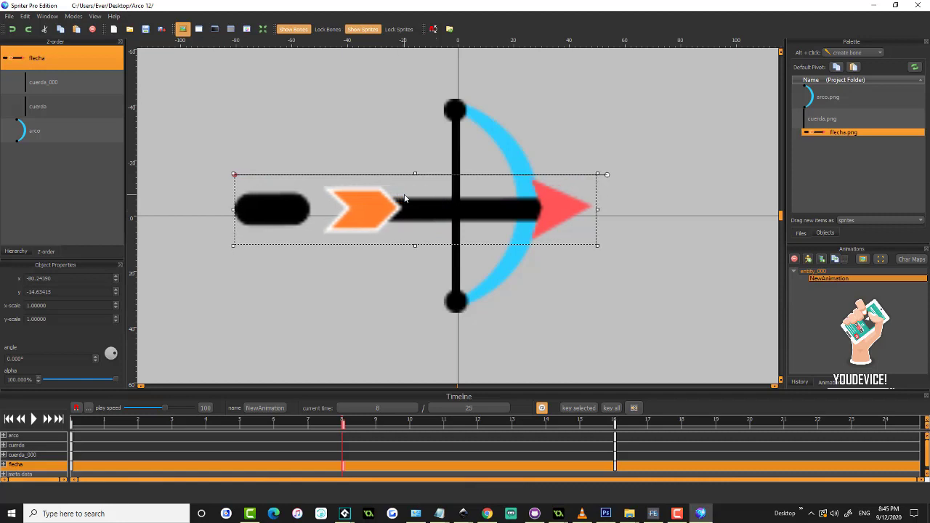
key(Right)
key(Right)
key(Right)
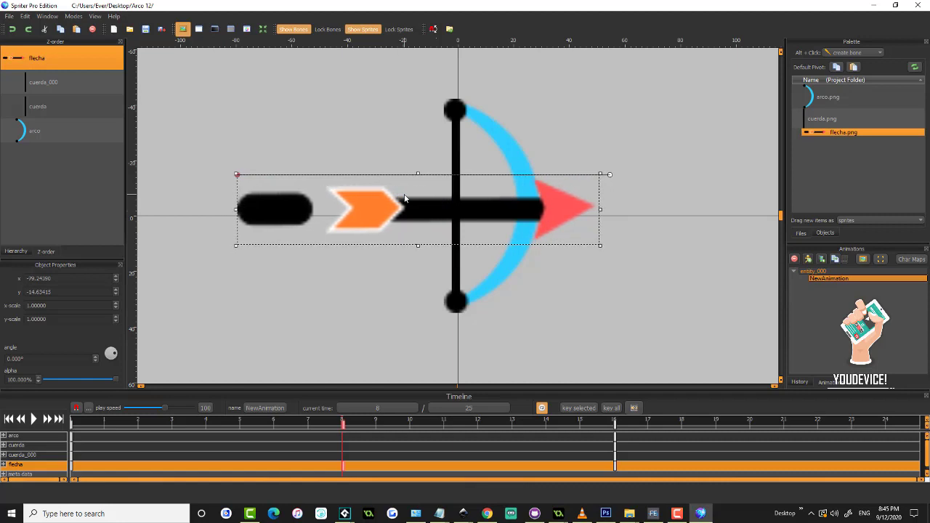
- Set the play speed to 7% and preview the arrow's movement
click(33, 419)
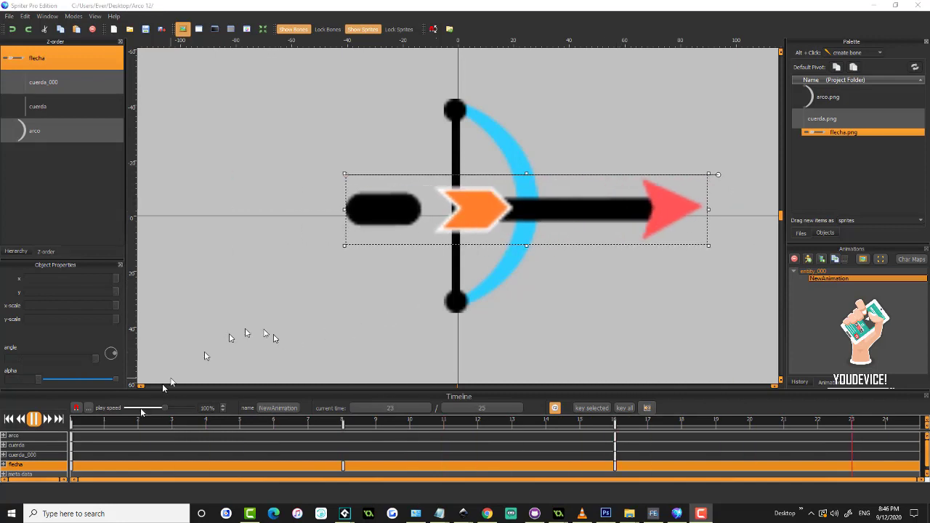
click(35, 421)
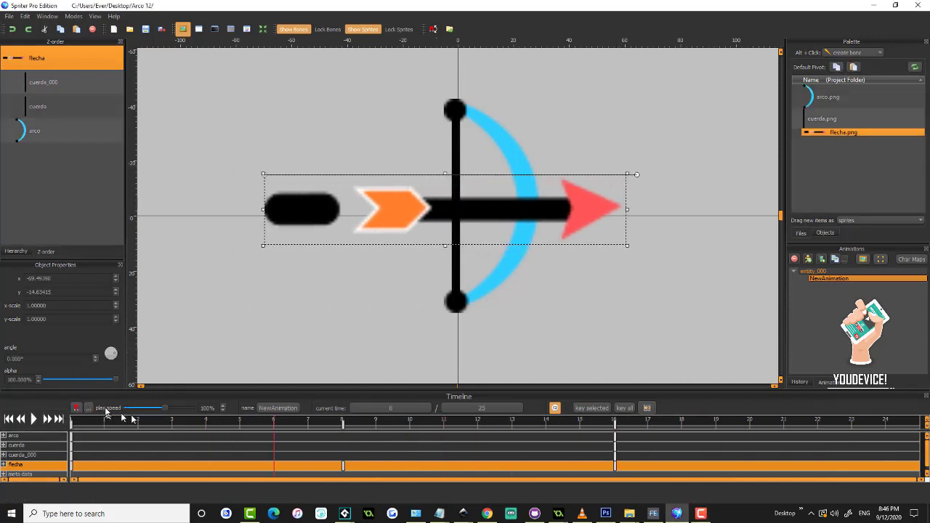
mouse_move(160, 410)
mouse_down()
mouse_move(140, 411)
mouse_move(174, 410)
mouse_up()
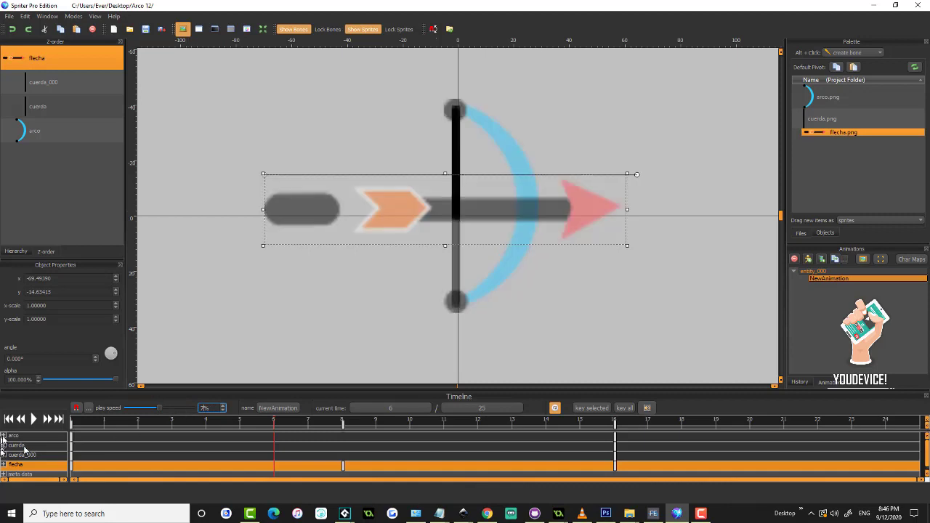
click(33, 419)
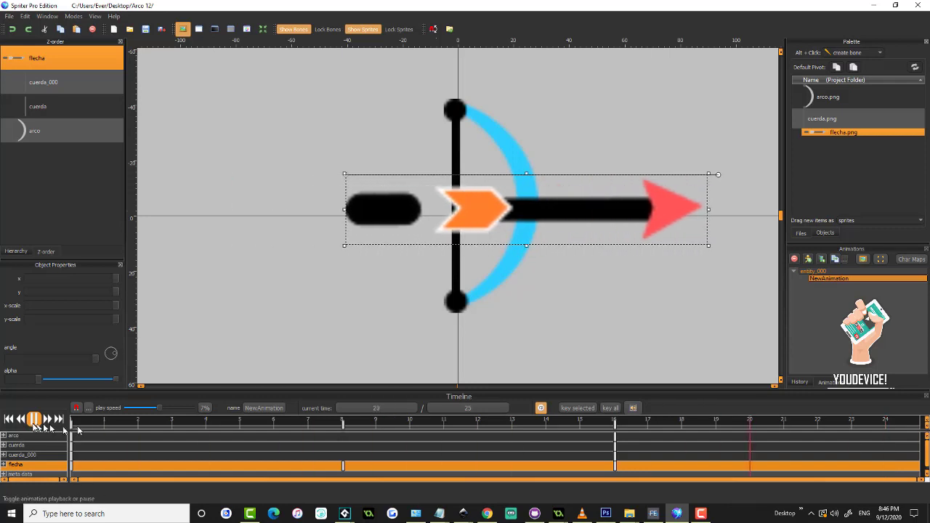
click(32, 420)
- Return to the keyframe at time 8 and set the default pivot of flecha.png to its center
drag(72, 425, 344, 433)
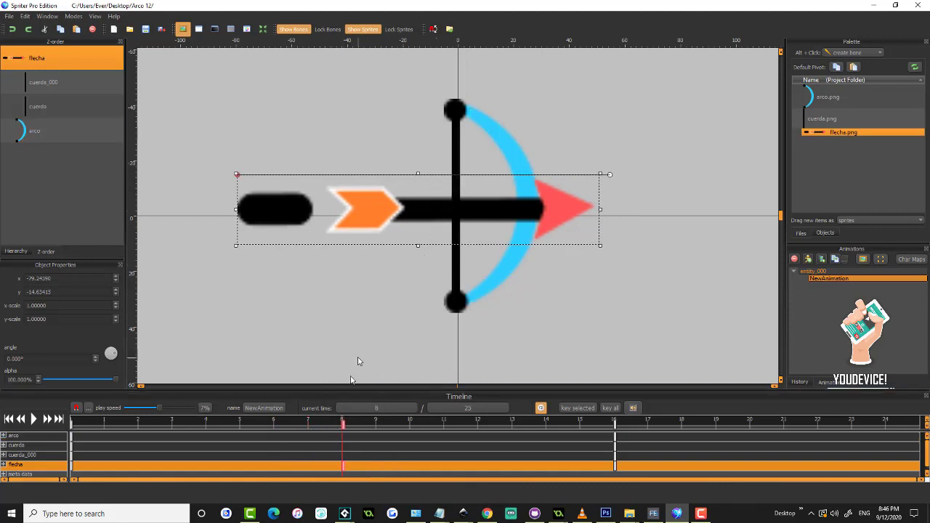
click(369, 435)
click(456, 117)
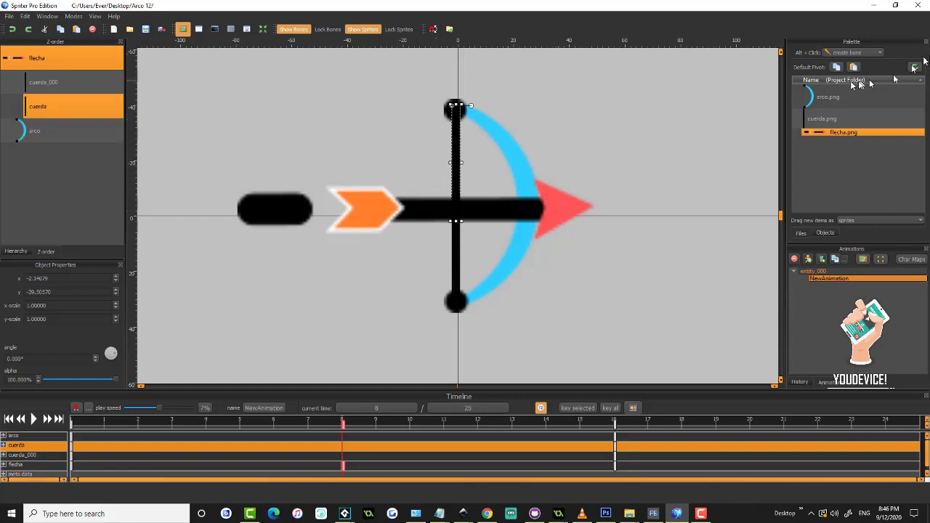
right_click(816, 135)
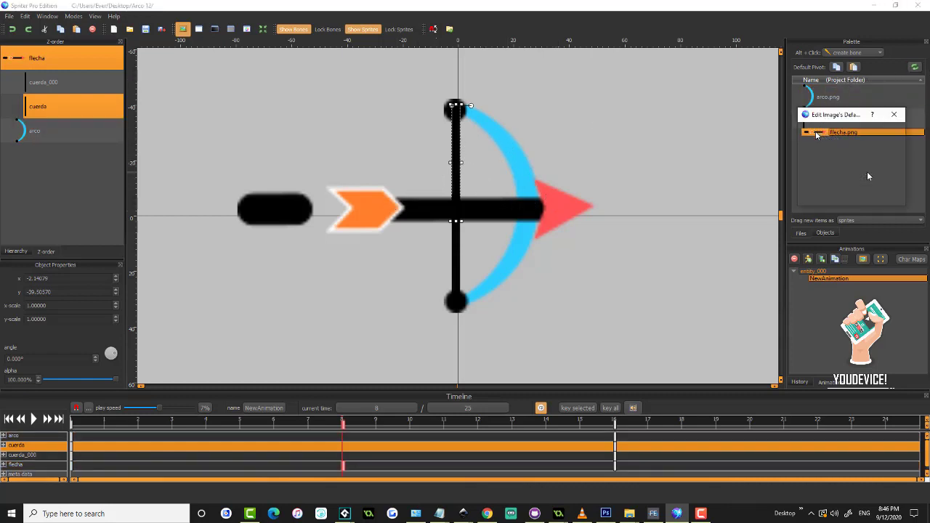
click(832, 123)
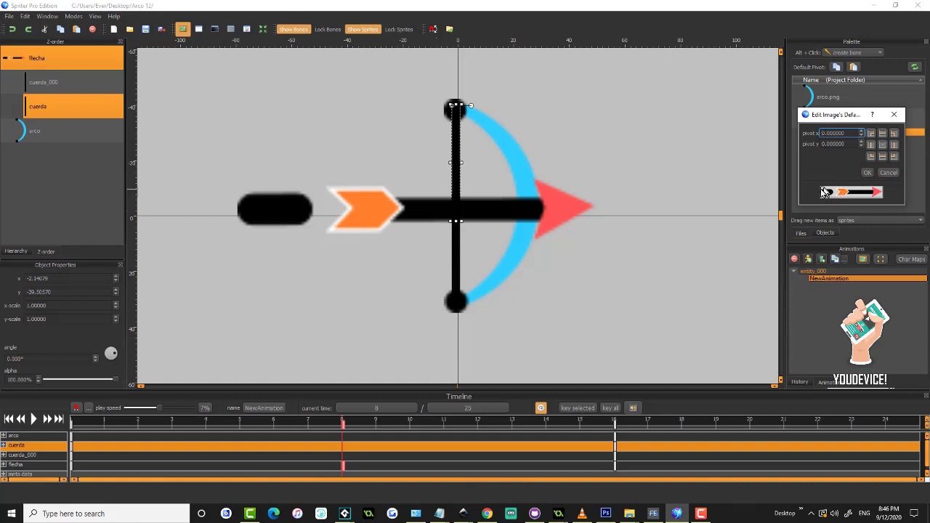
click(884, 145)
click(868, 173)
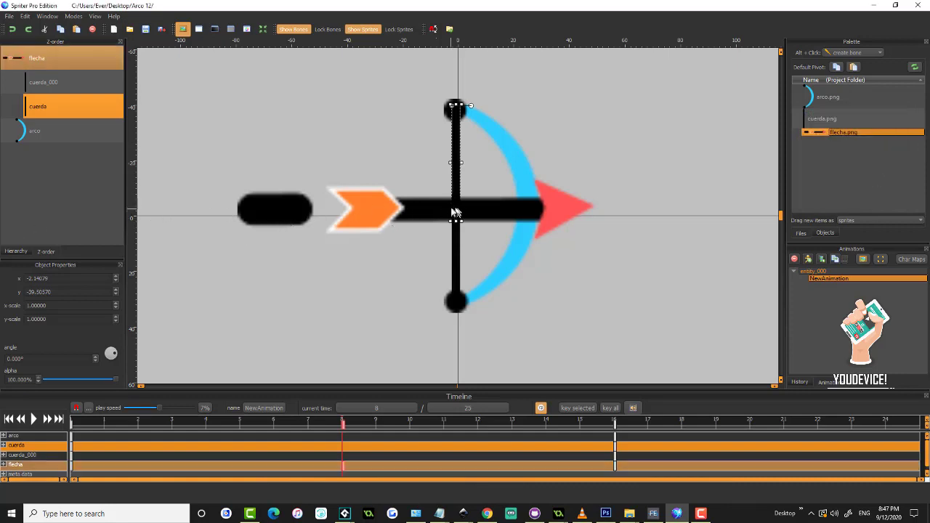
- Try rotating the flecha arrow slightly around its centered pivot
click(417, 210)
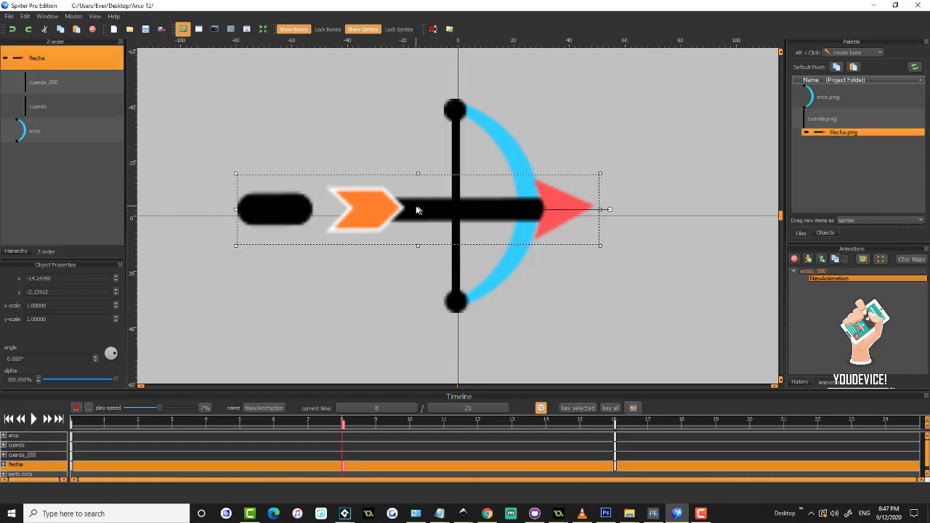
drag(610, 211, 515, 211)
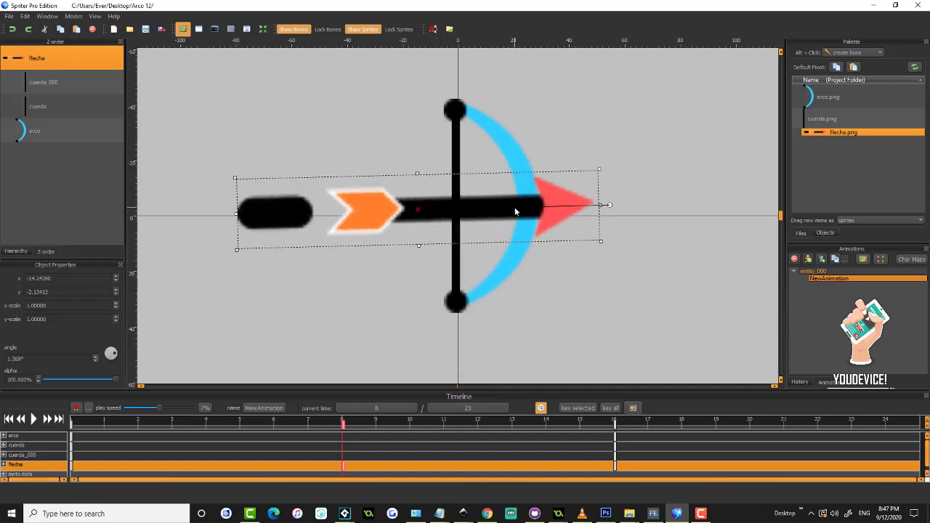
click(514, 209)
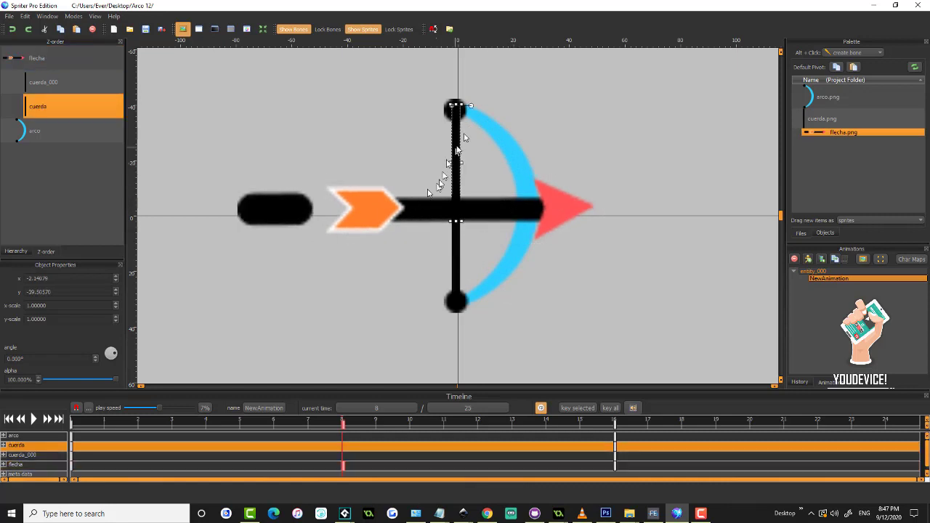
- Set cuerda.png's default pivot to 0.5, 0.5, and slant the upper string to about 320.4° between the bow's upper tip and the arrow's orange fletching
double_click(828, 119)
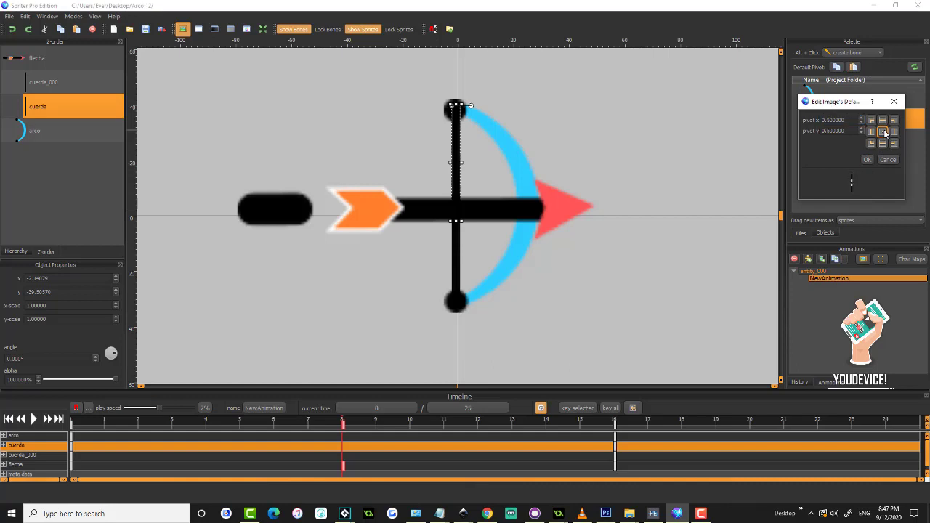
click(866, 159)
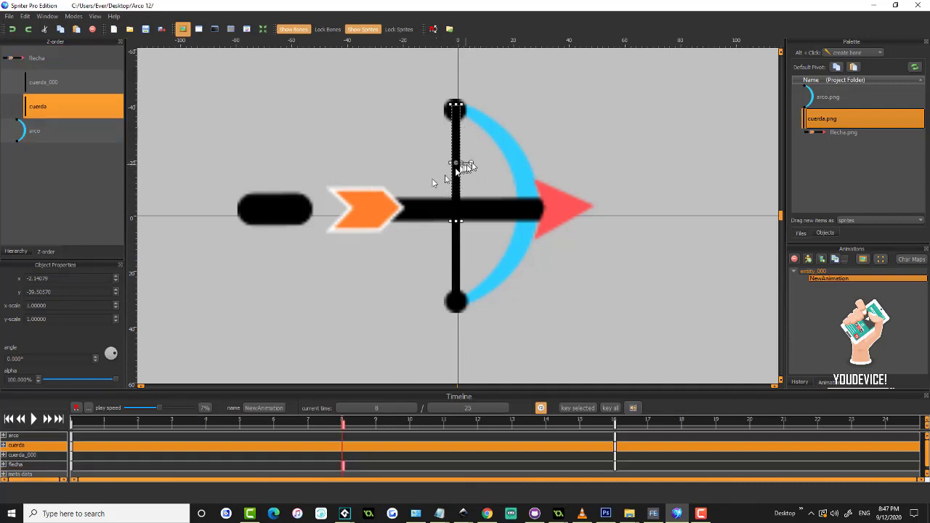
drag(473, 166, 467, 174)
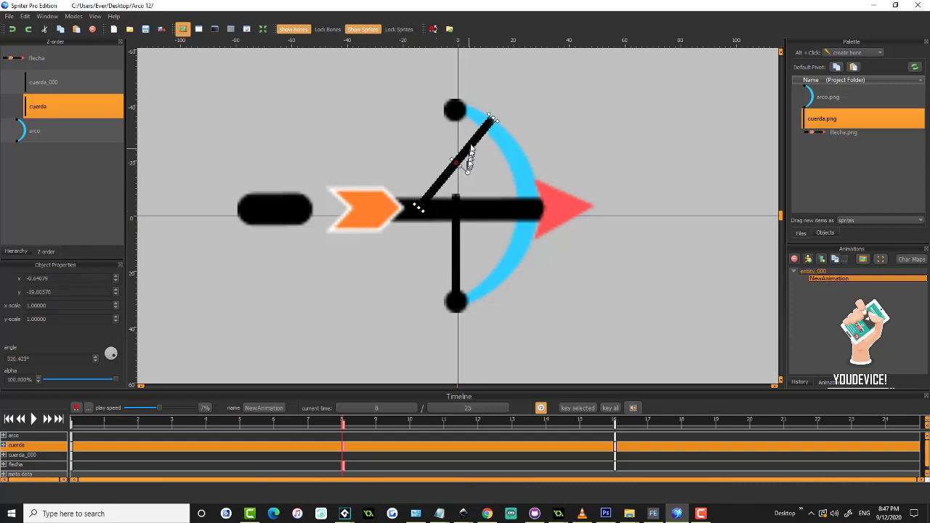
click(470, 146)
drag(476, 146, 438, 137)
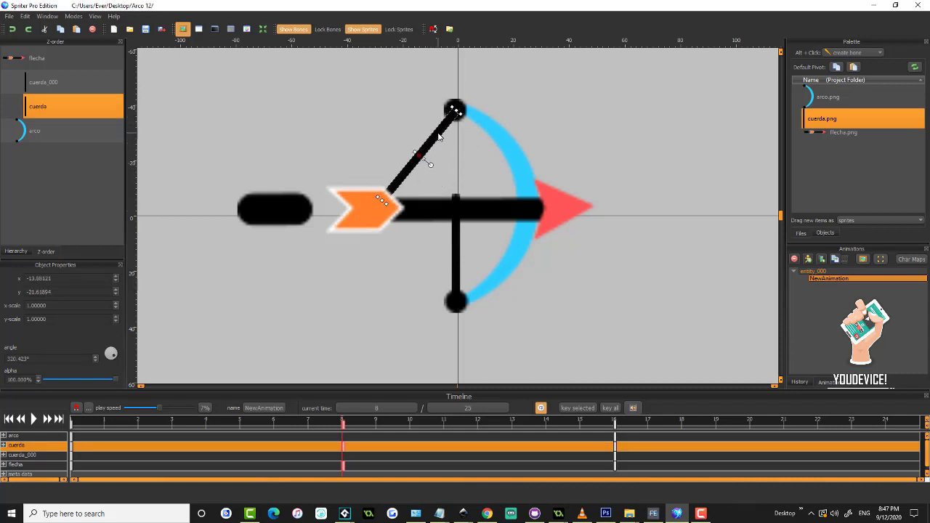
- Rotate the lower string to about 40.3° and move it to about x -14.4, y 14.2, joining the bow's lower tip to the arrow
click(457, 244)
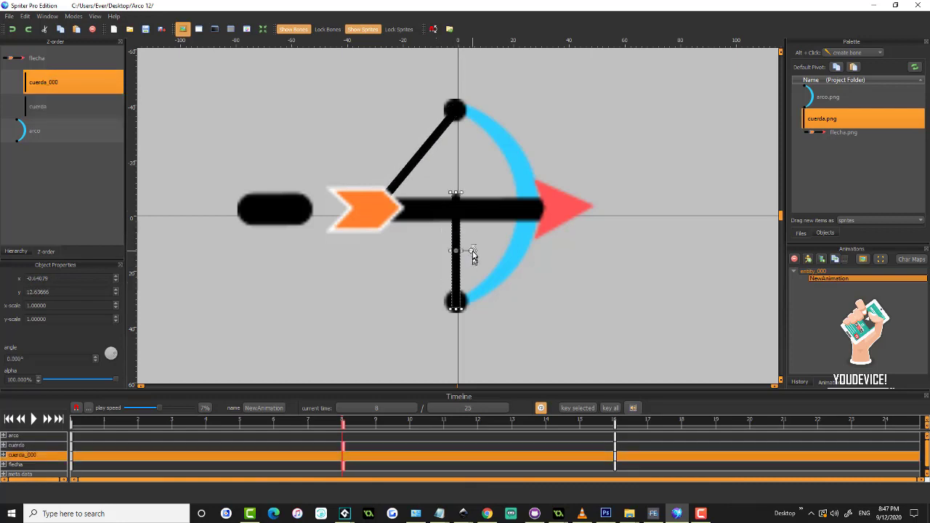
drag(473, 256, 437, 275)
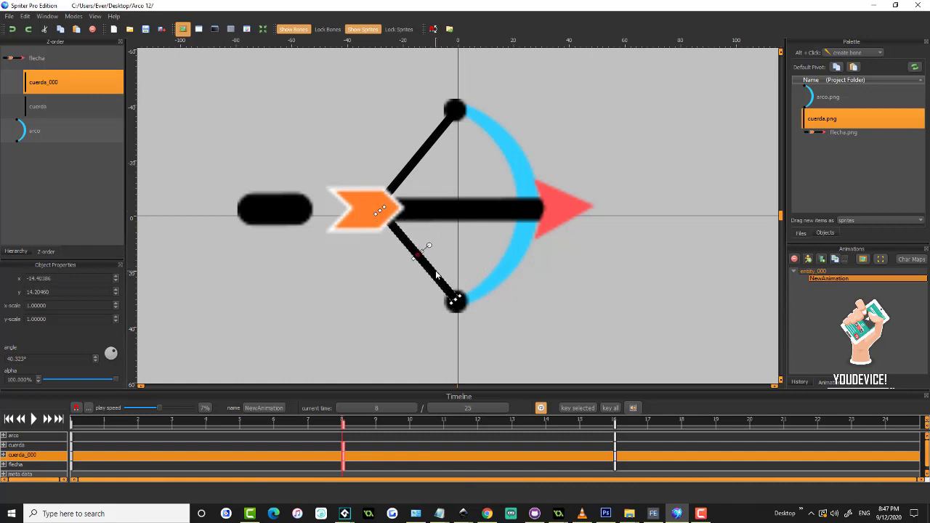
- Return to time 0 and preview the arrow and strings being drawn and released
click(87, 424)
mouse_move(87, 423)
mouse_down()
mouse_move(359, 420)
mouse_move(73, 420)
mouse_up()
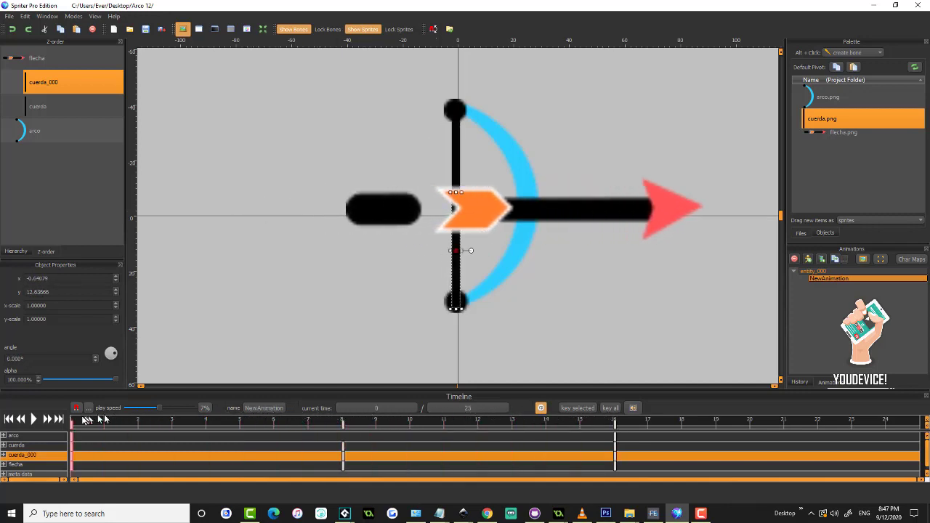
click(32, 420)
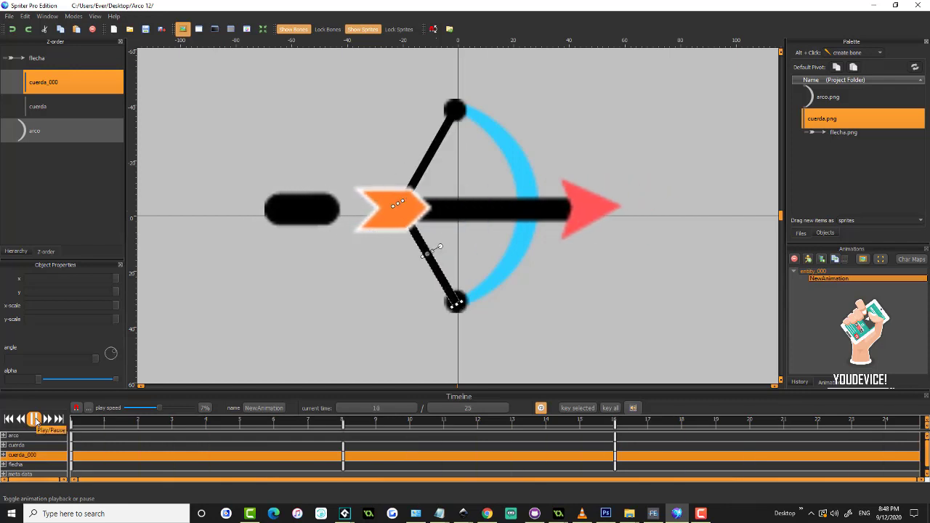
click(34, 420)
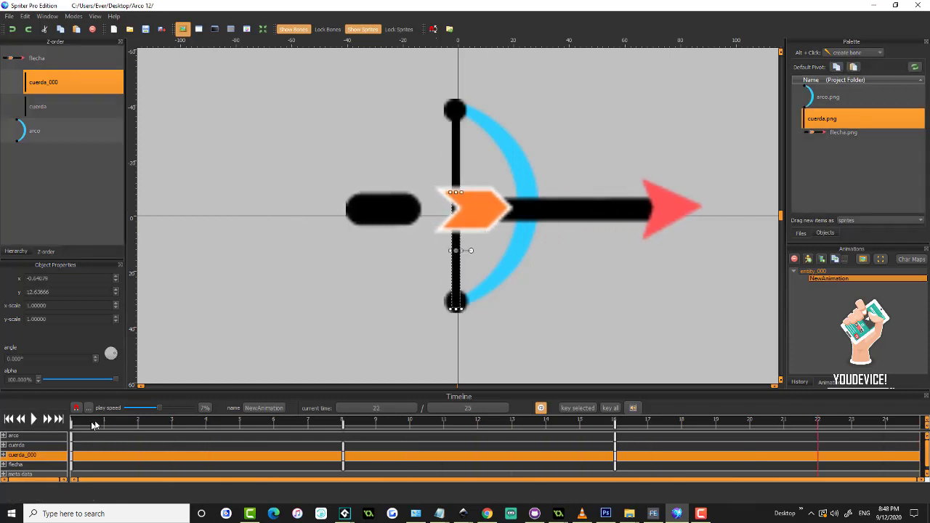
- At time 8, select the arco bow and set the default pivot of arco.png to its center
drag(72, 425, 345, 427)
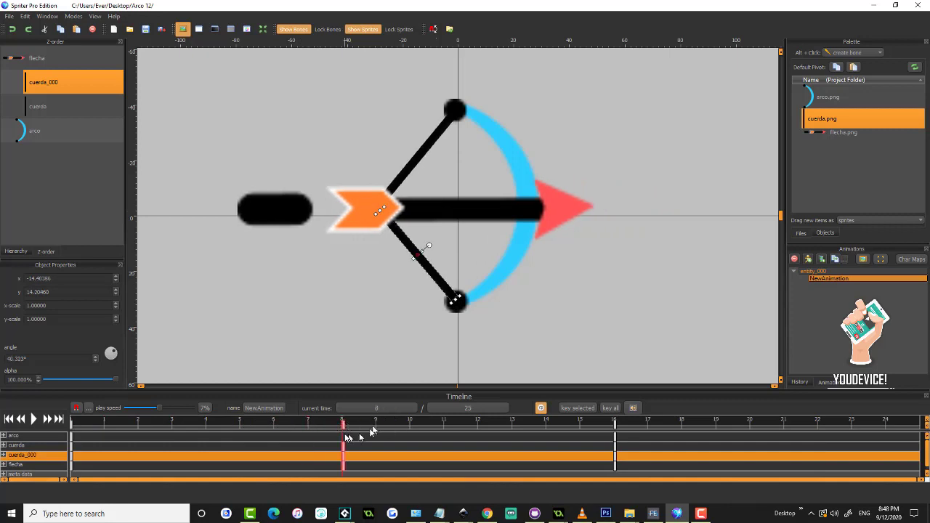
click(478, 111)
click(478, 111)
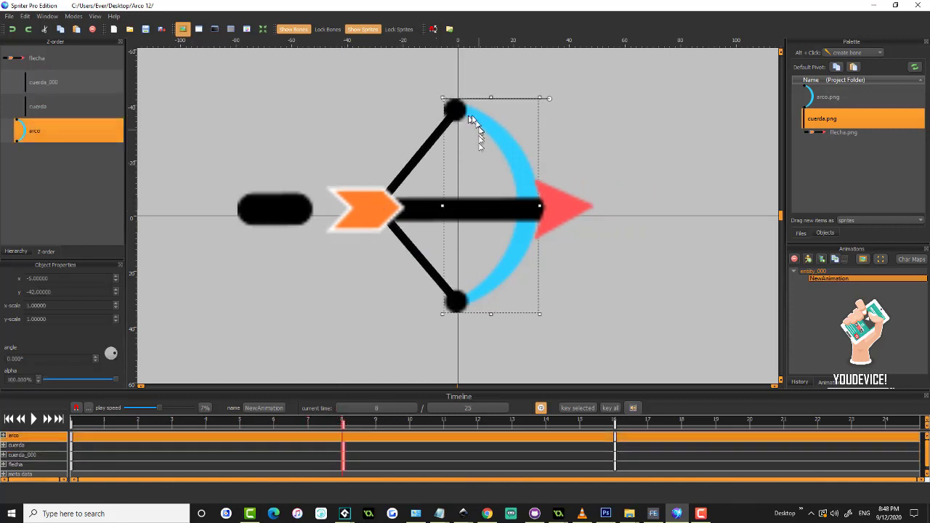
double_click(828, 97)
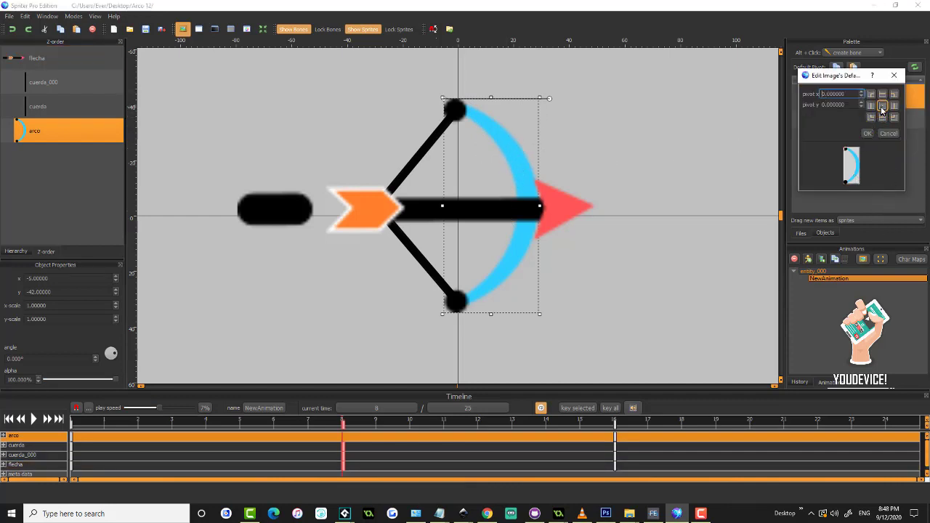
click(867, 133)
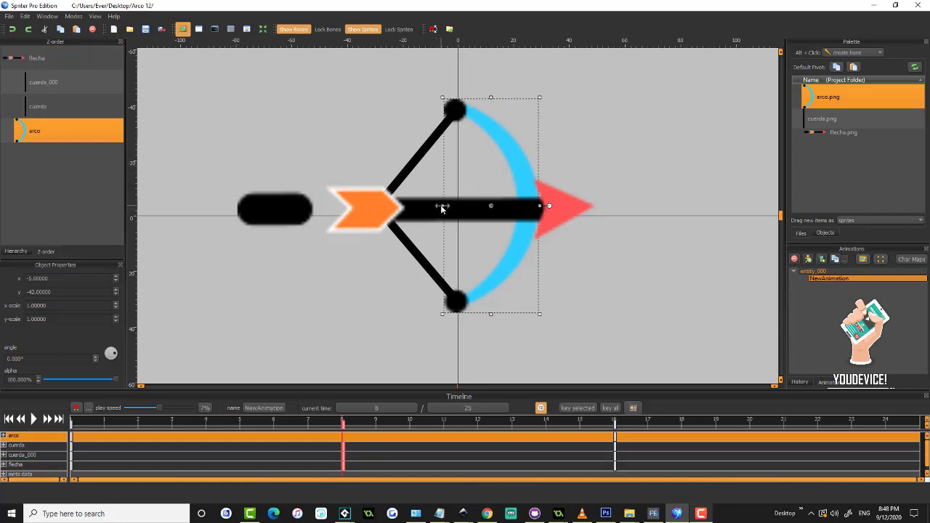
- Set arco.png's default pivot to 0.941176, 0.506494, near the bow's outer edge, and stay at time 8
mouse_move(442, 207)
mouse_down()
mouse_move(404, 207)
mouse_move(452, 208)
mouse_move(363, 208)
mouse_move(440, 212)
mouse_up()
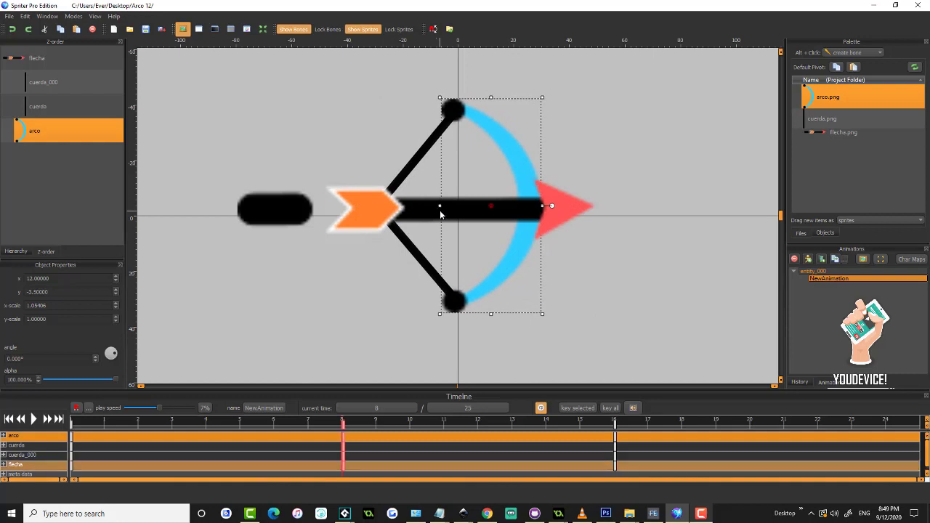
key(ctrl+z)
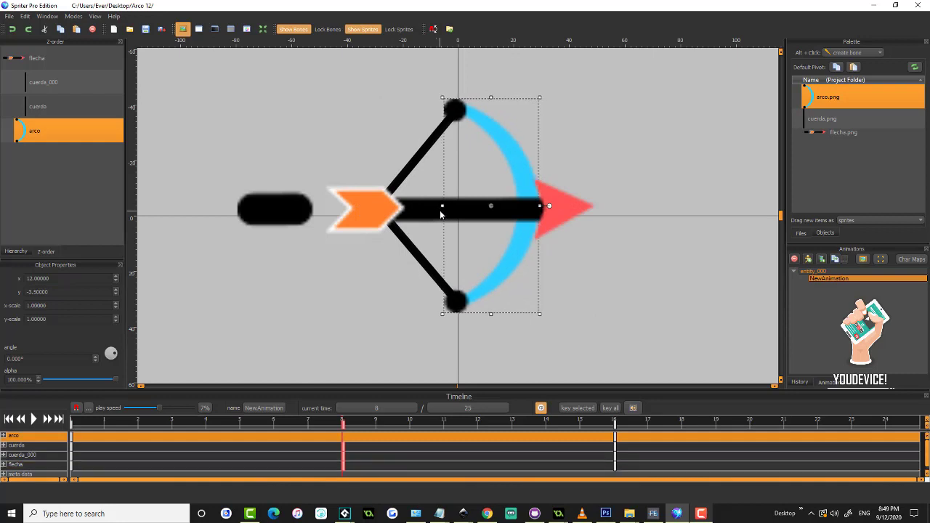
double_click(850, 99)
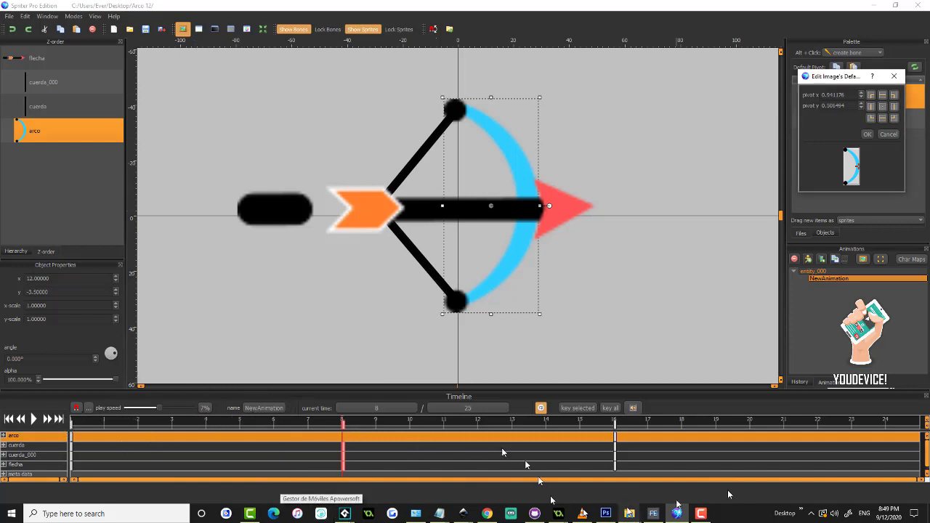
click(868, 134)
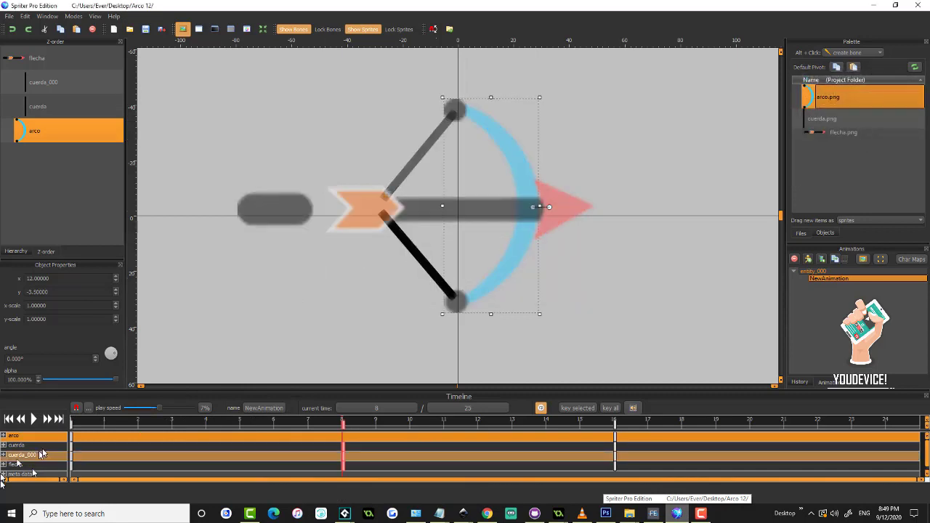
drag(89, 427, 345, 430)
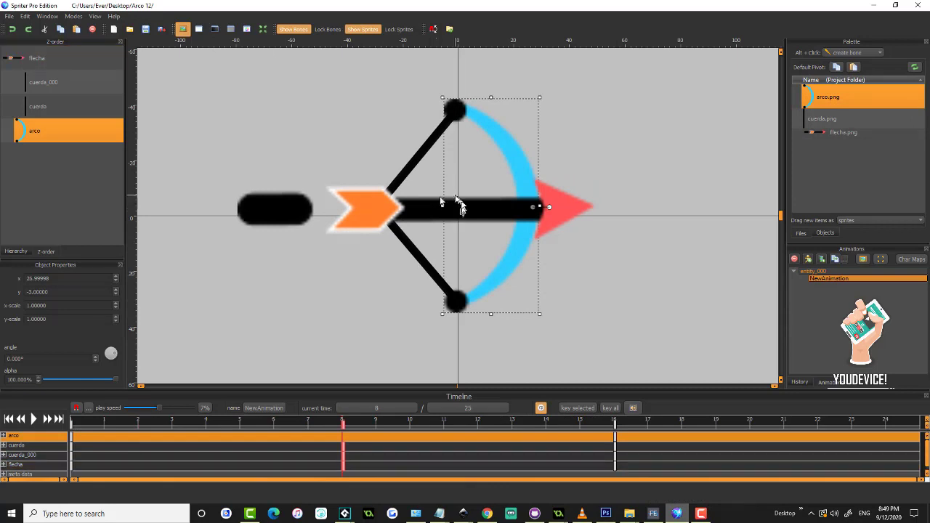
- At time 8, bend the drawn bow by scaling it to about 1.19 in x and 0.86 in y
mouse_move(441, 210)
mouse_down()
mouse_move(416, 208)
mouse_move(425, 208)
mouse_up()
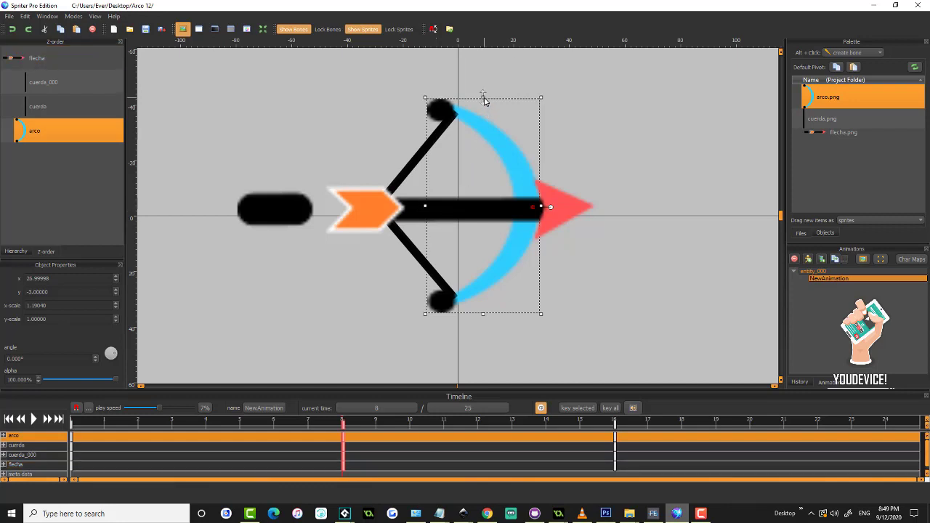
drag(482, 98, 485, 114)
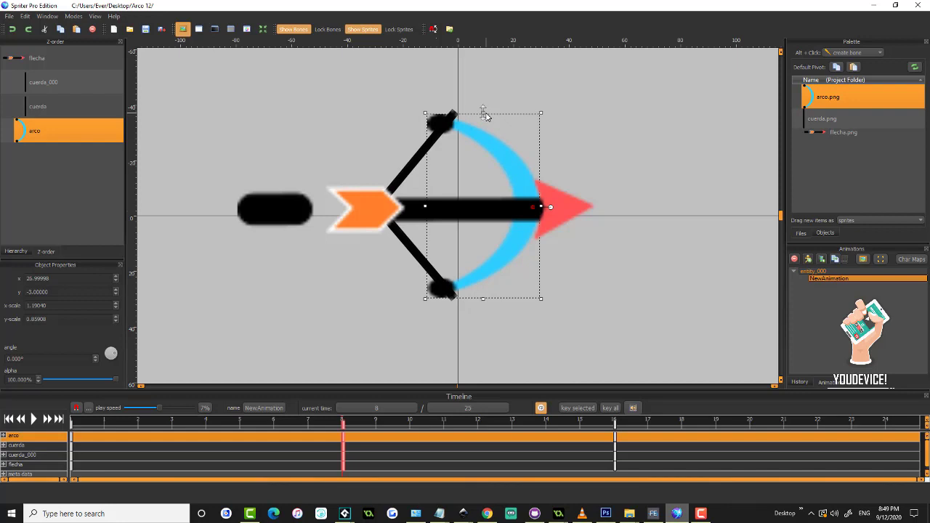
- Move the upper string to about x -17.0, y -18.0 and the lower string to about x -18.9, y 13.7, meeting the bow's tips
click(409, 168)
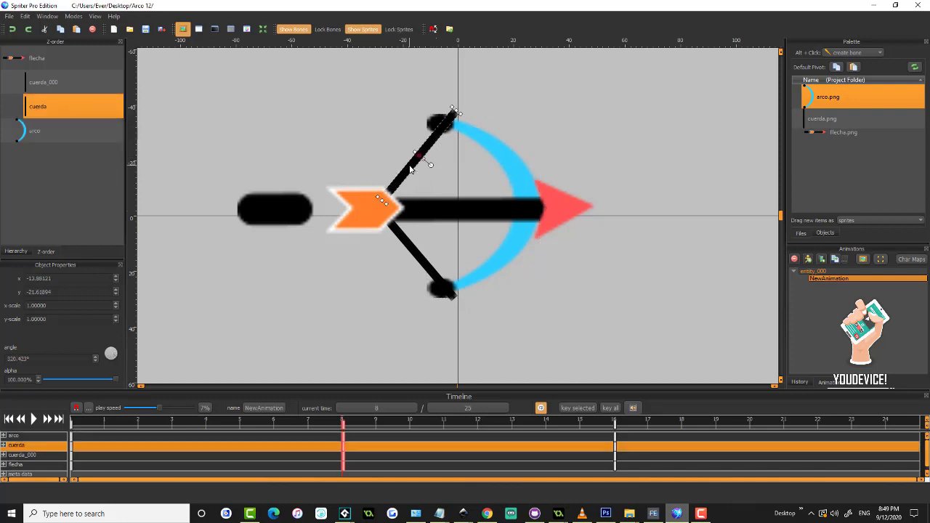
drag(452, 122, 442, 132)
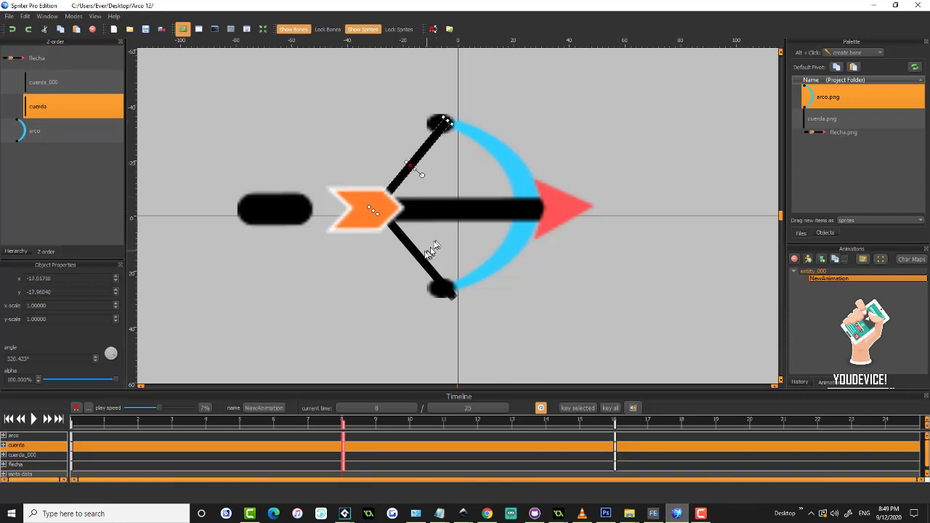
drag(416, 254, 407, 246)
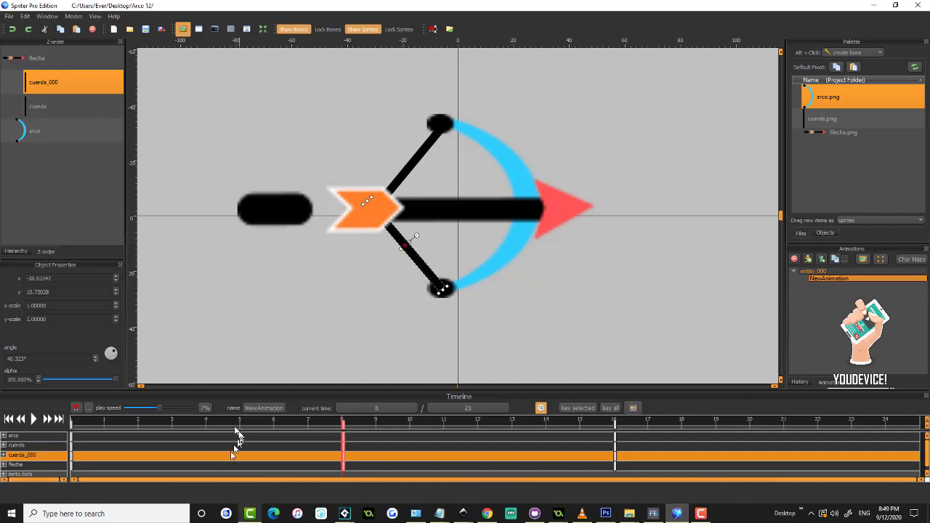
- Return to time 0 and preview the animation with the bending bow
mouse_move(235, 429)
mouse_down()
mouse_move(63, 427)
mouse_move(621, 426)
mouse_move(109, 439)
mouse_move(76, 430)
mouse_up()
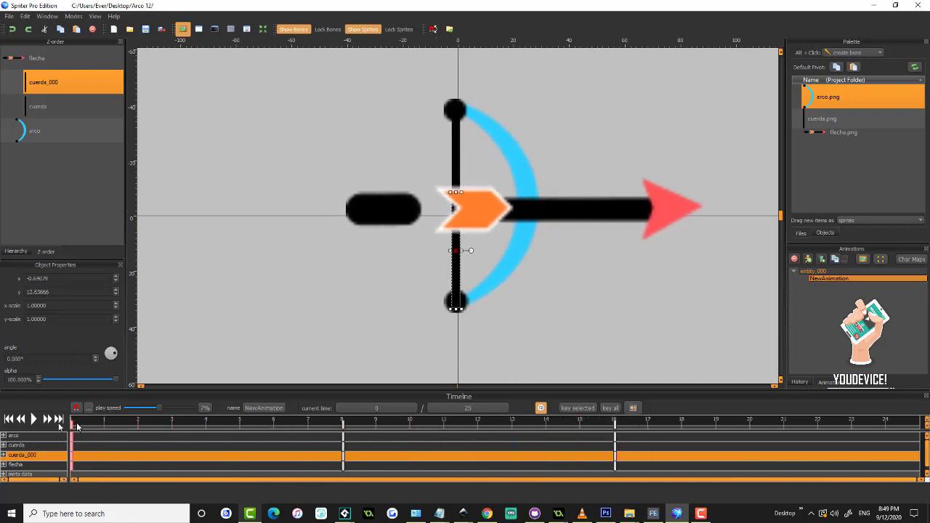
click(33, 419)
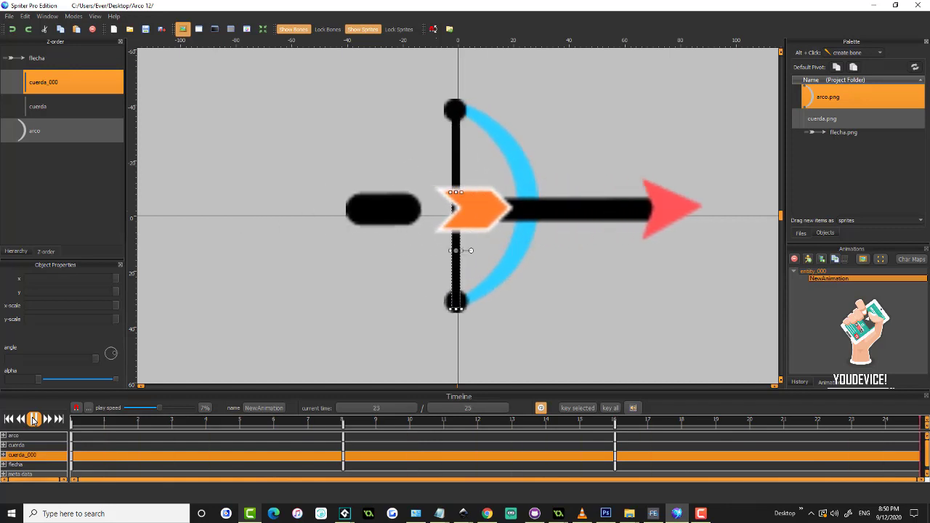
click(32, 420)
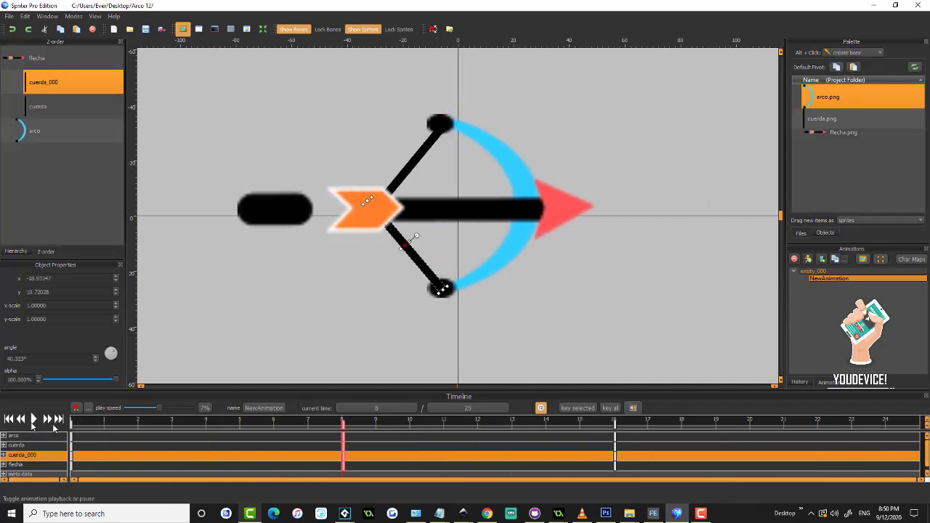
- At time 17, fade the flecha arrow to about 3.4% alpha
mouse_move(126, 425)
mouse_down()
mouse_move(93, 423)
mouse_move(701, 438)
mouse_move(117, 431)
mouse_move(613, 430)
mouse_up()
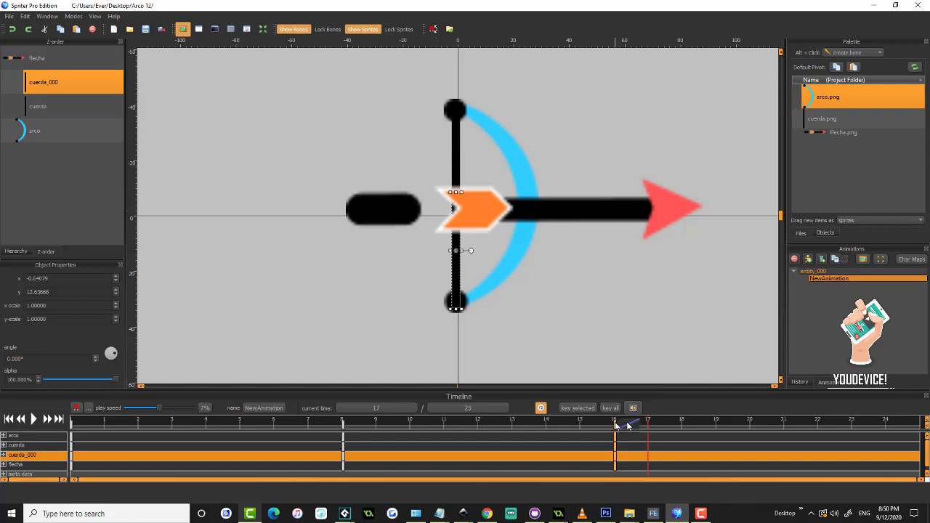
click(589, 210)
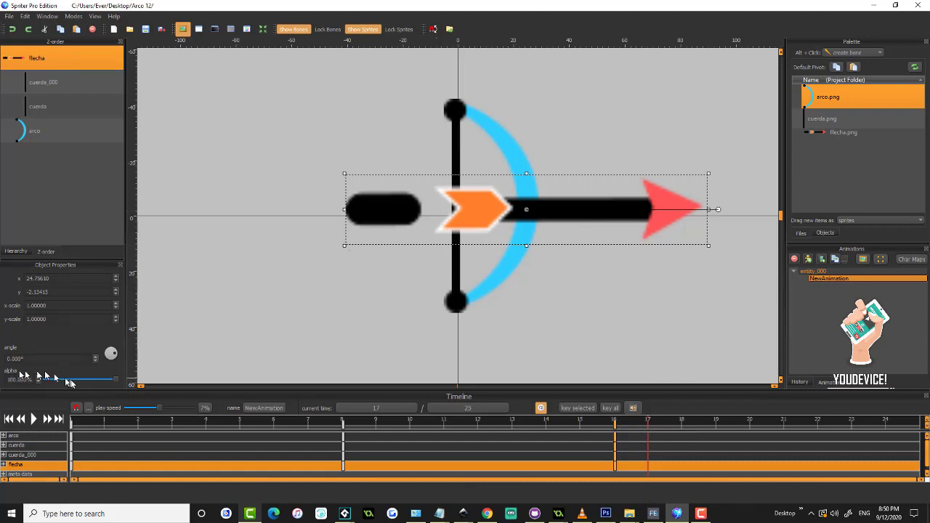
drag(113, 383, 55, 381)
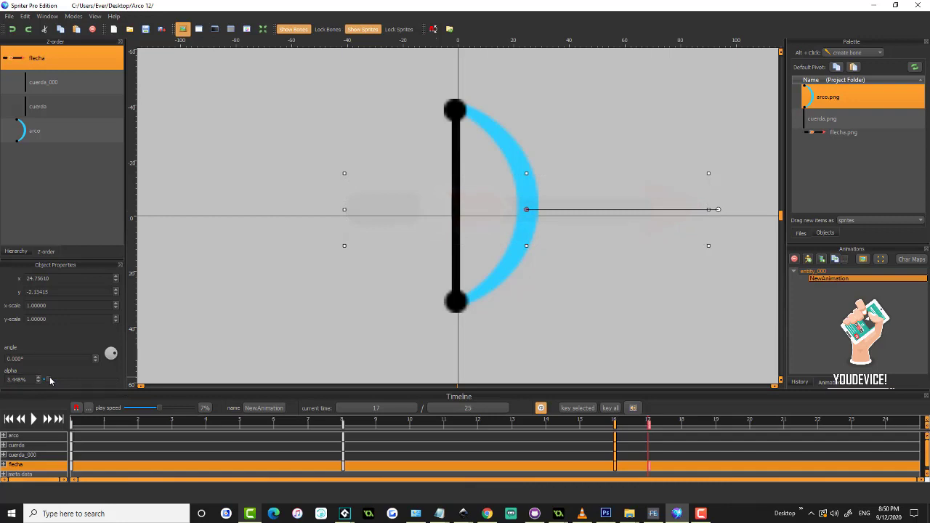
- Play the animation from time 0 to preview the arrow fading out after its release
drag(100, 422, 649, 425)
key(space)
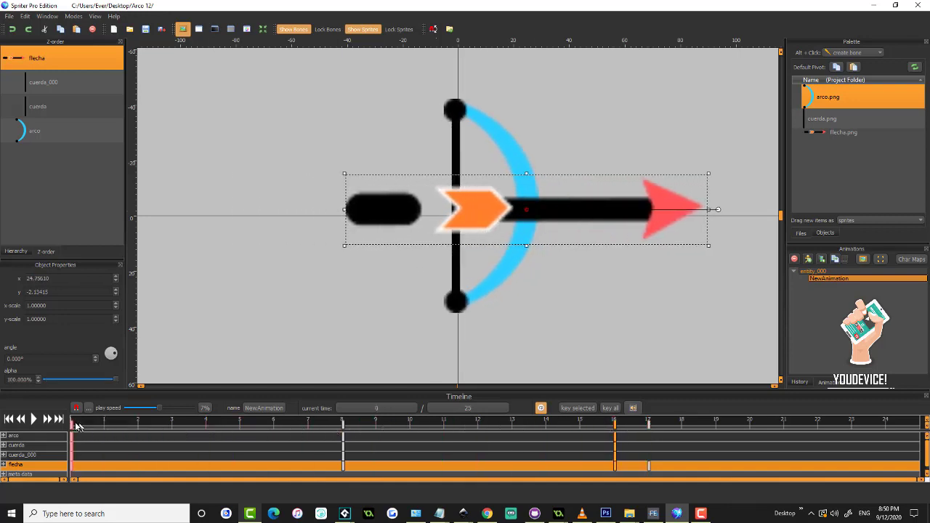
click(34, 419)
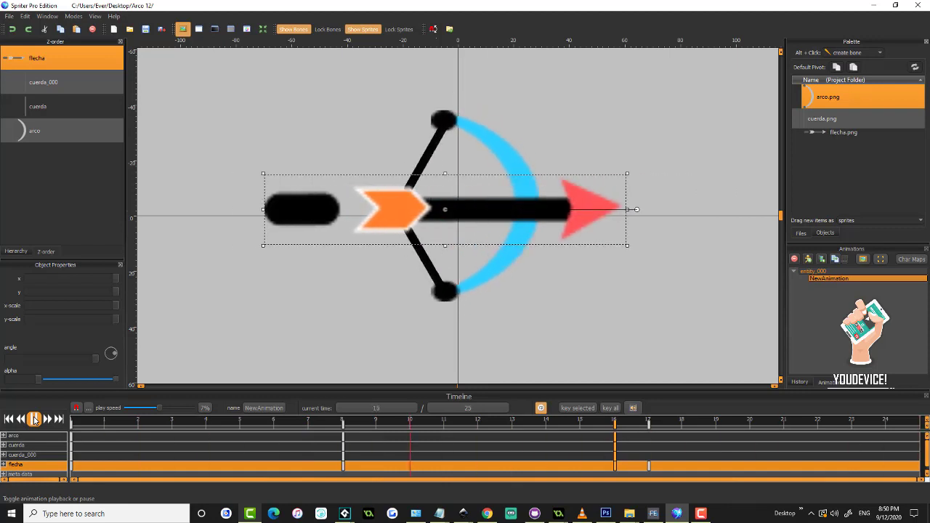
click(34, 420)
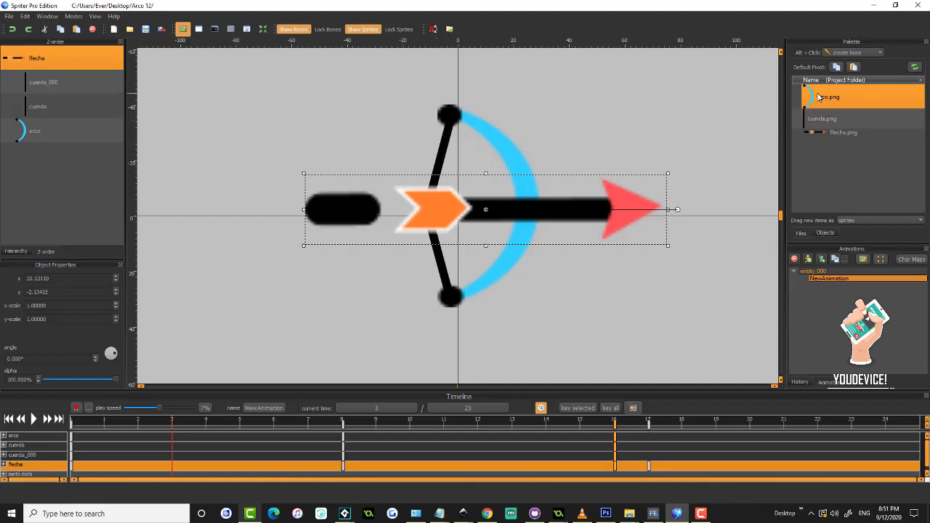
drag(819, 97, 526, 191)
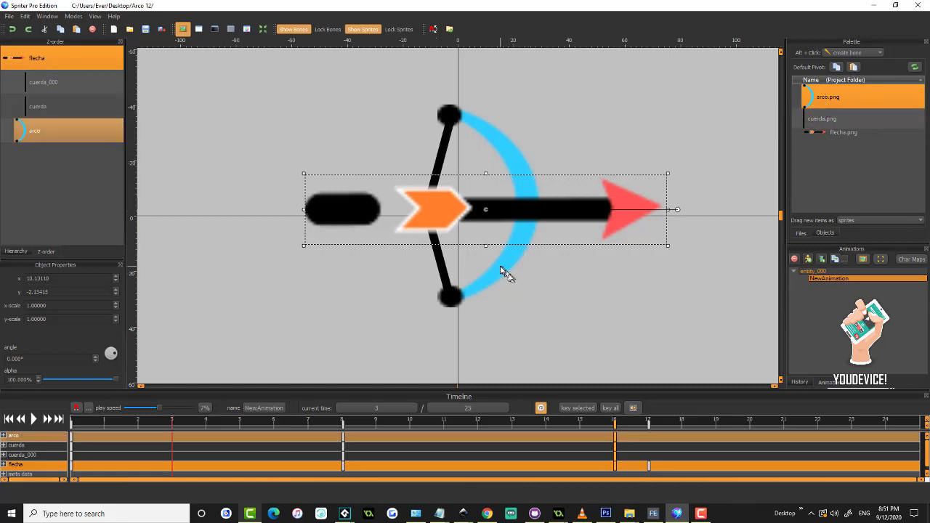
drag(506, 273, 500, 271)
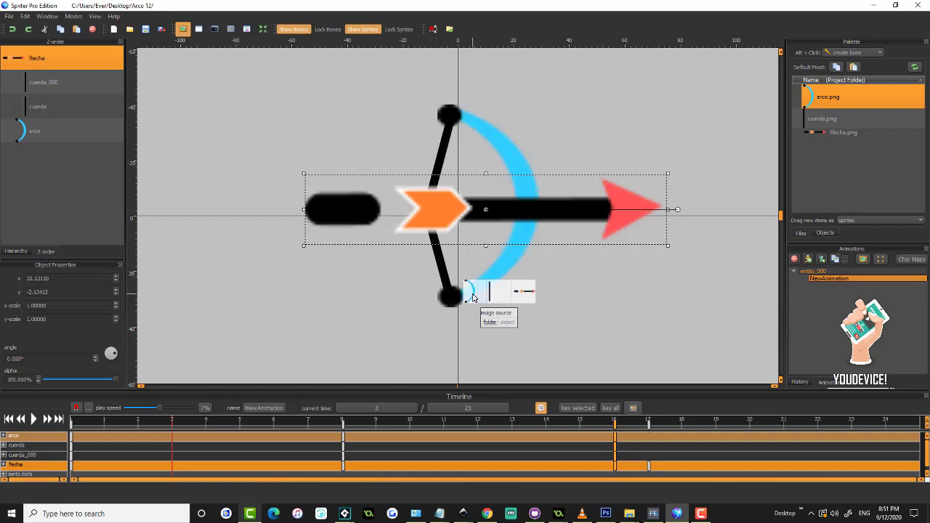
click(563, 263)
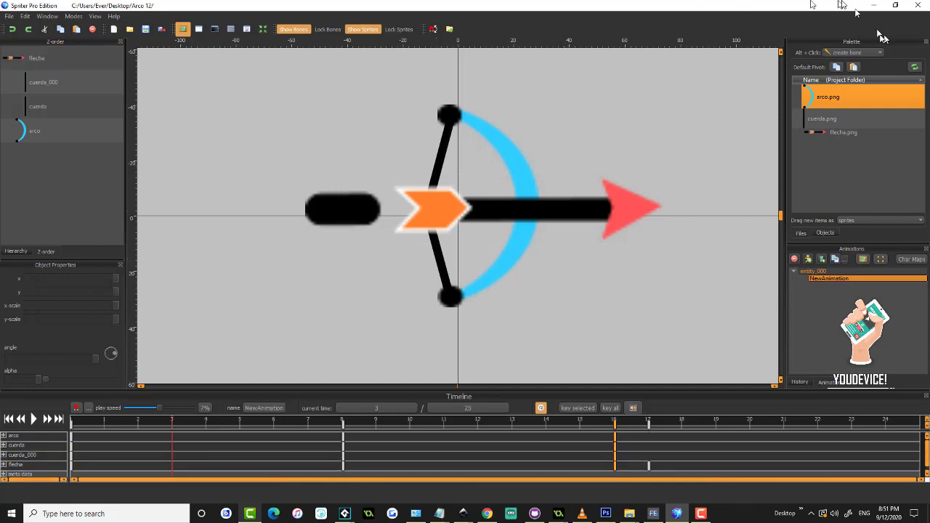
- Switch to Inkscape and recolor the blue bow shape with the arrowhead's red, #ff5555, using the color picker
click(879, 7)
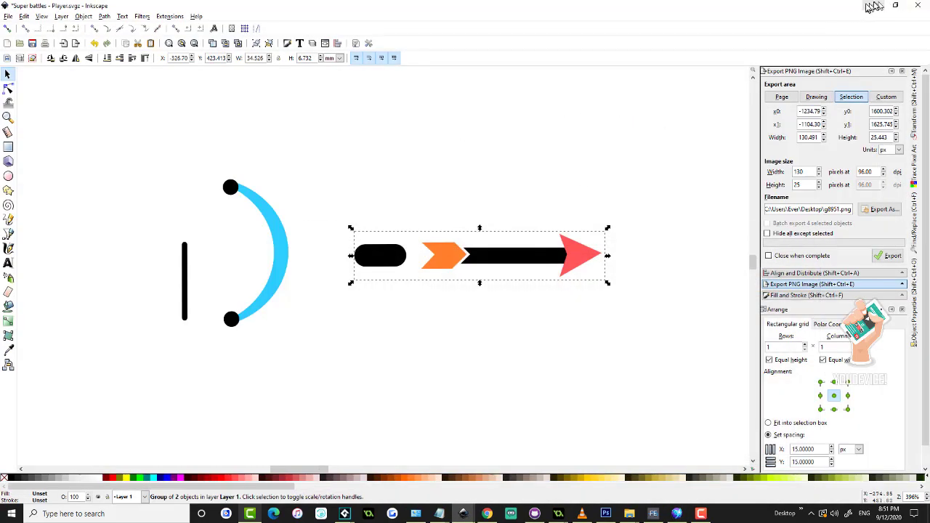
click(286, 245)
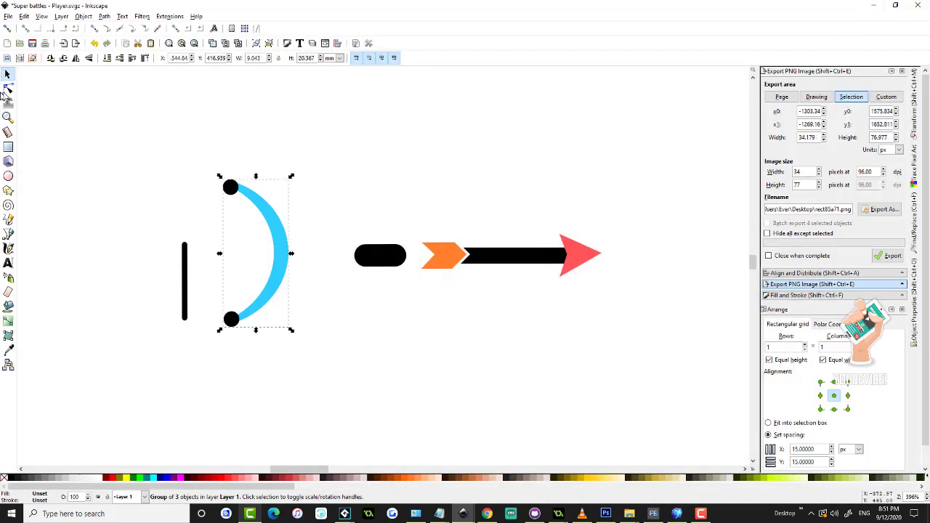
click(8, 87)
click(229, 197)
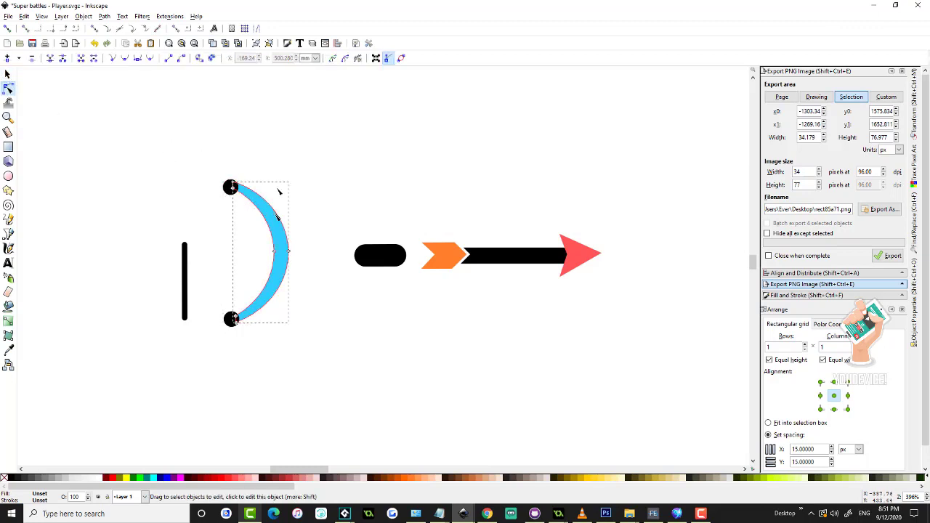
click(9, 348)
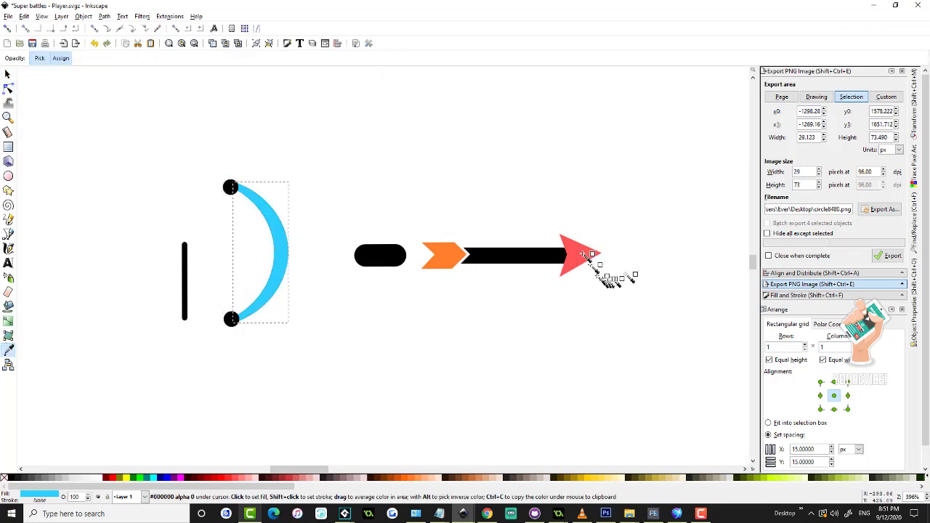
click(581, 256)
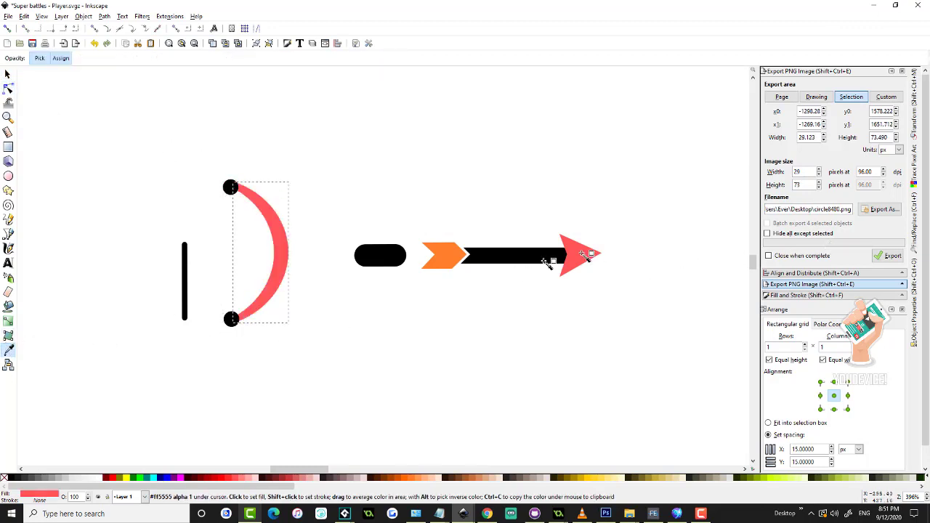
- Open the Arco 12 folder on the desktop and look at the arco.png file in it
click(862, 5)
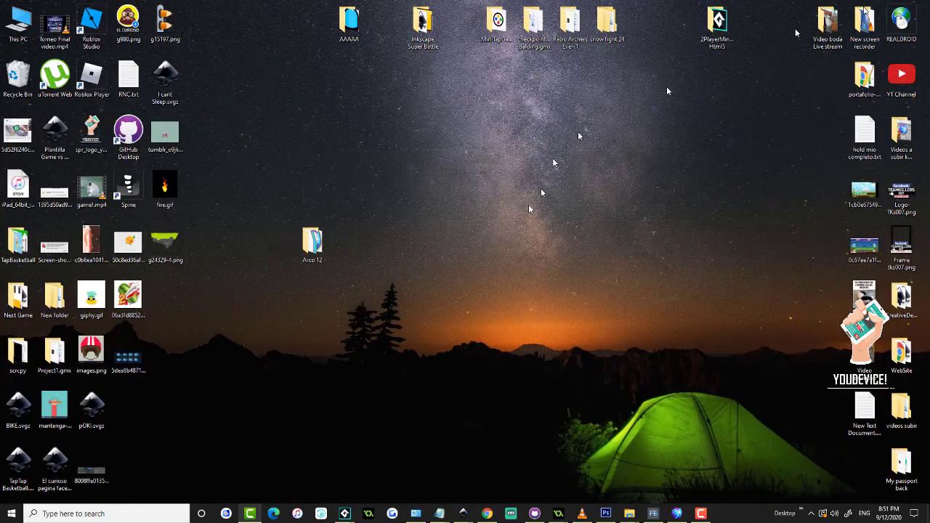
double_click(313, 244)
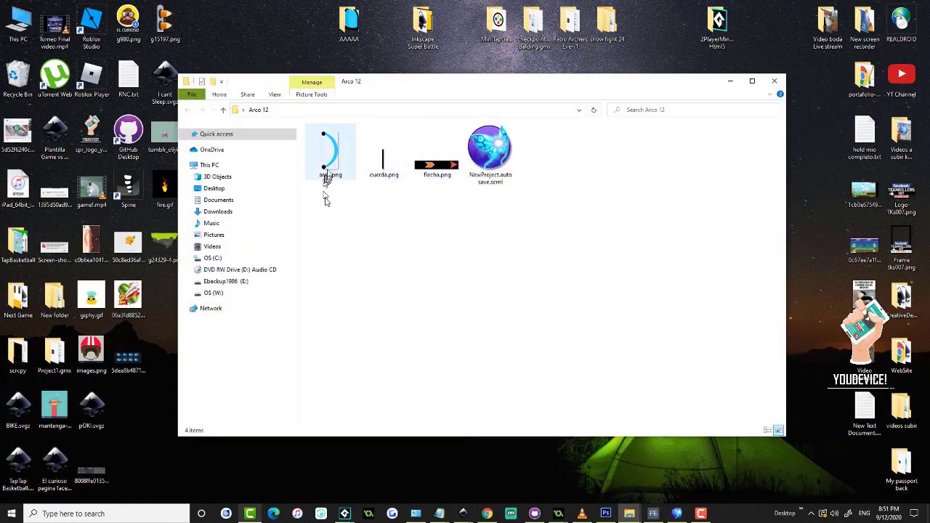
click(331, 144)
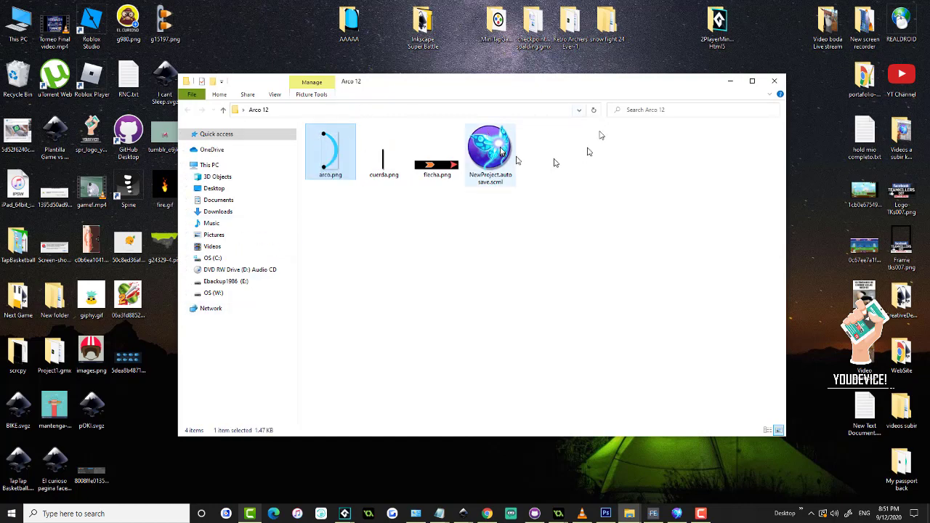
click(730, 81)
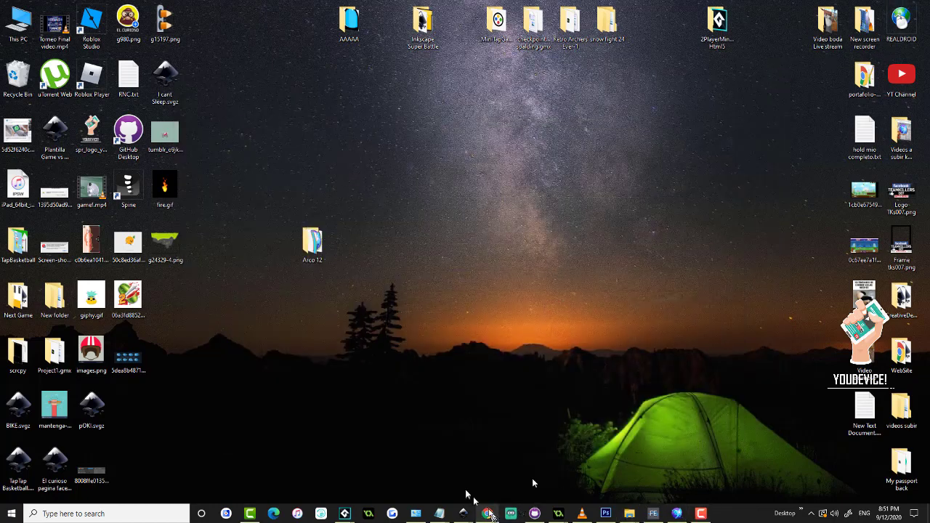
- Switch back to Spriter and refresh the project's image files in the palette
click(676, 514)
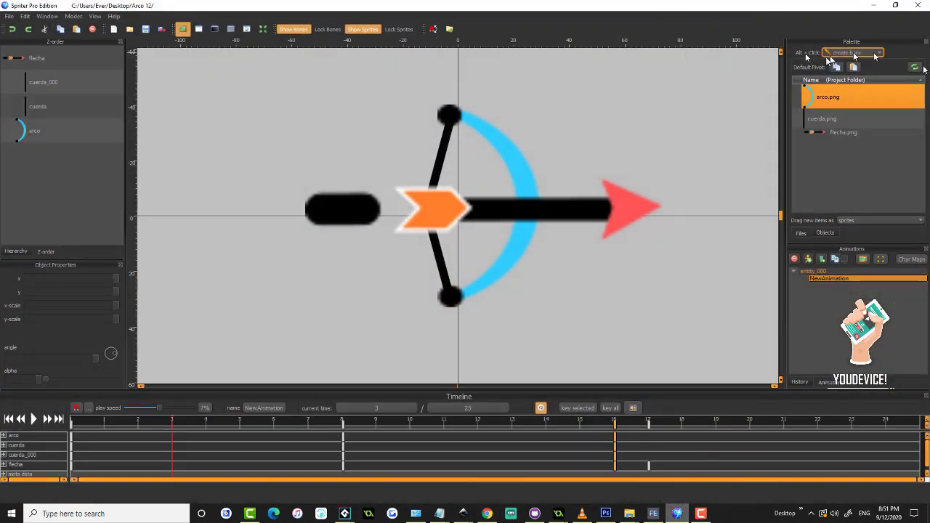
click(915, 68)
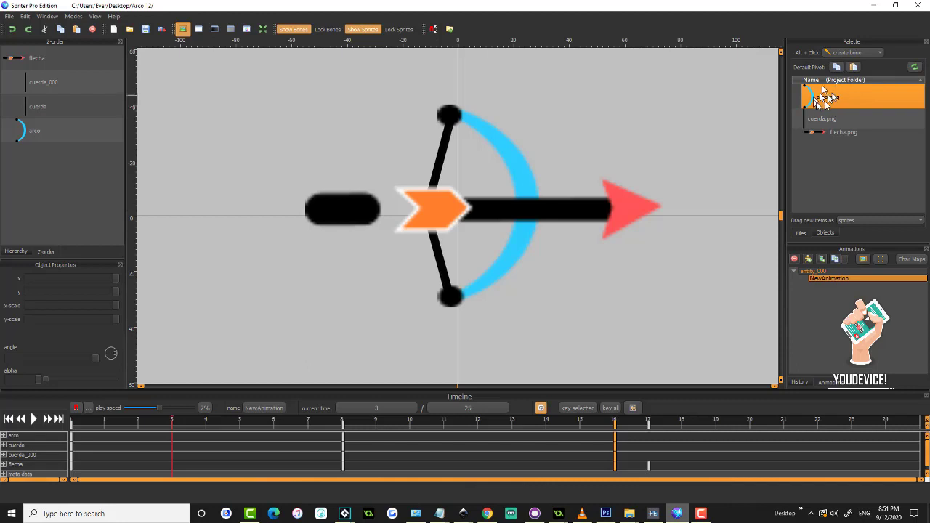
click(447, 222)
click(524, 185)
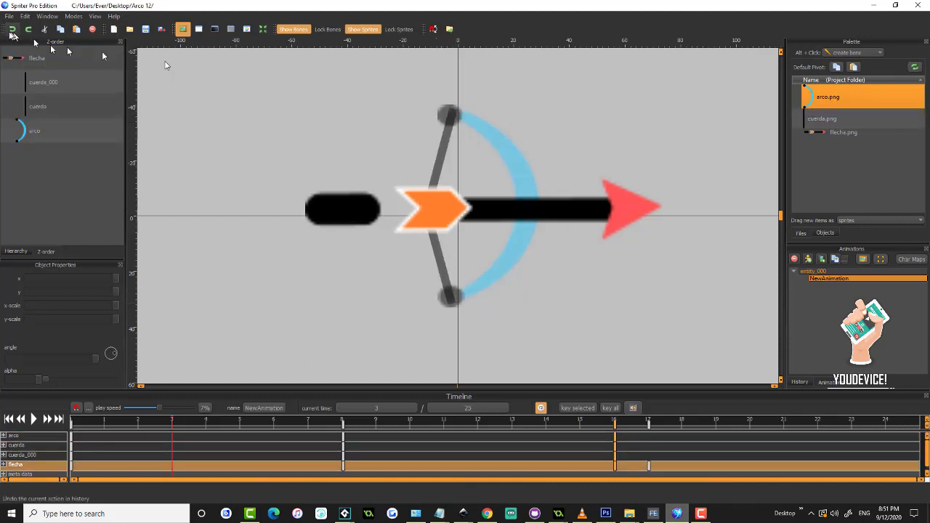
click(9, 16)
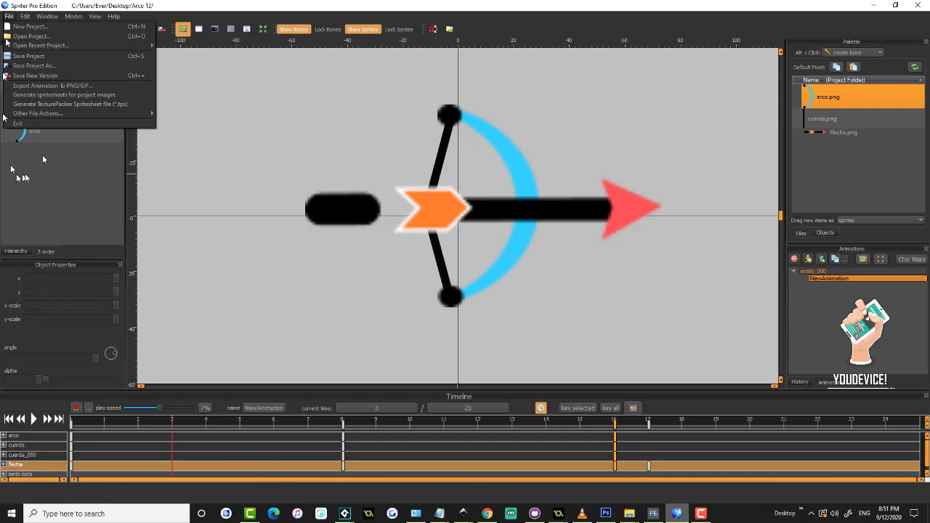
click(53, 86)
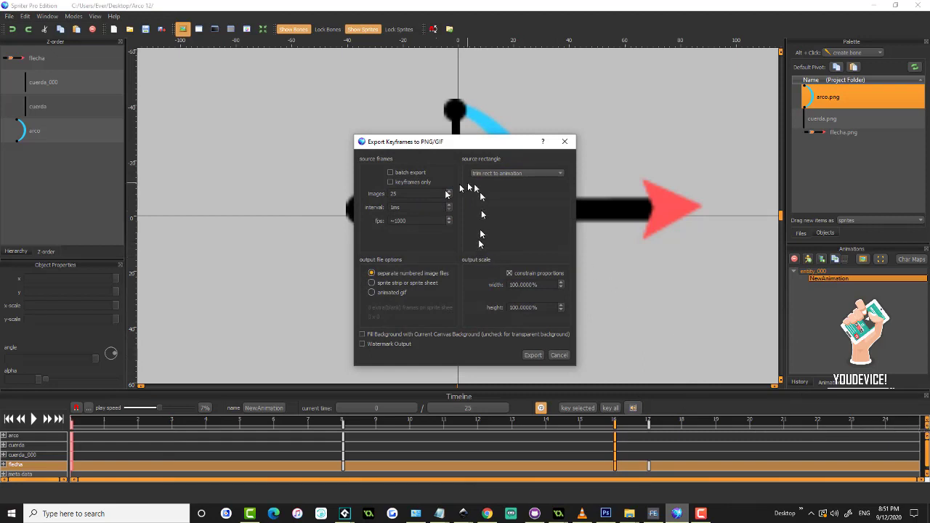
click(567, 142)
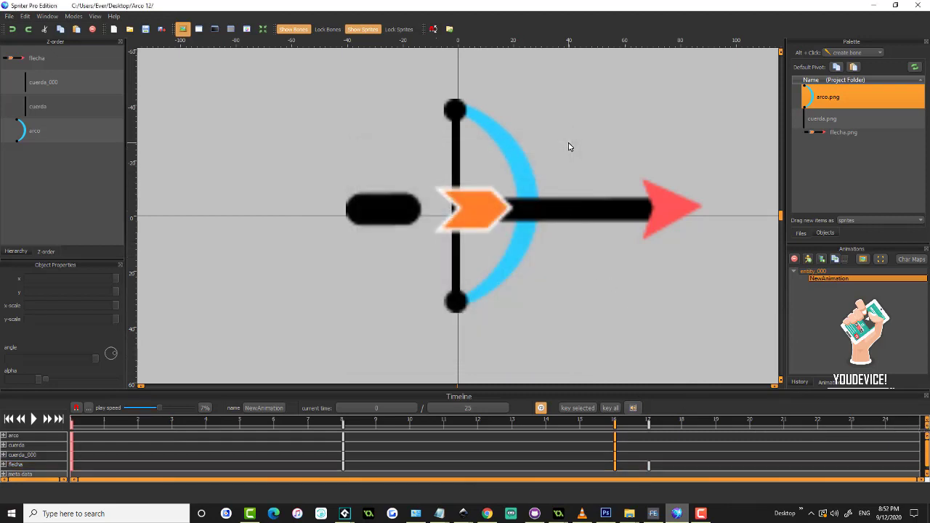
- Set the animation length to 16 with its keys stretched to fit, and play it back briefly
double_click(464, 408)
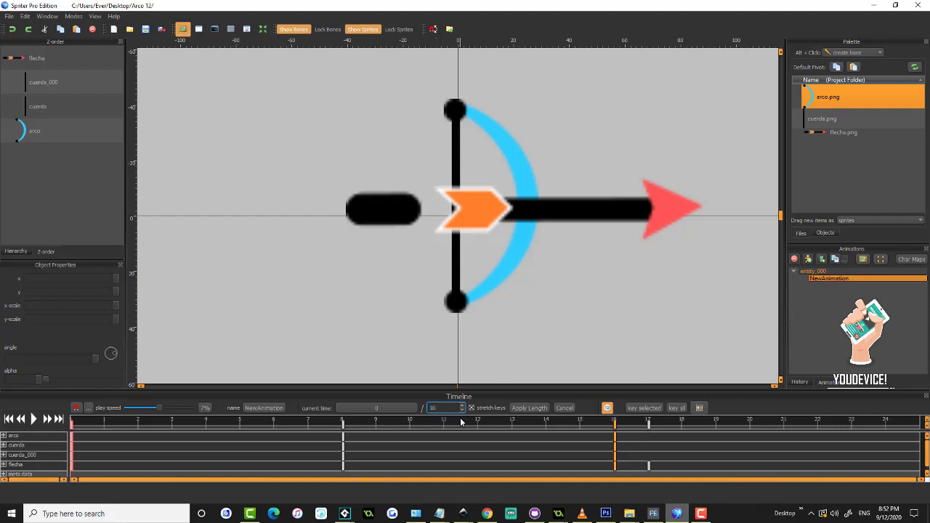
click(529, 407)
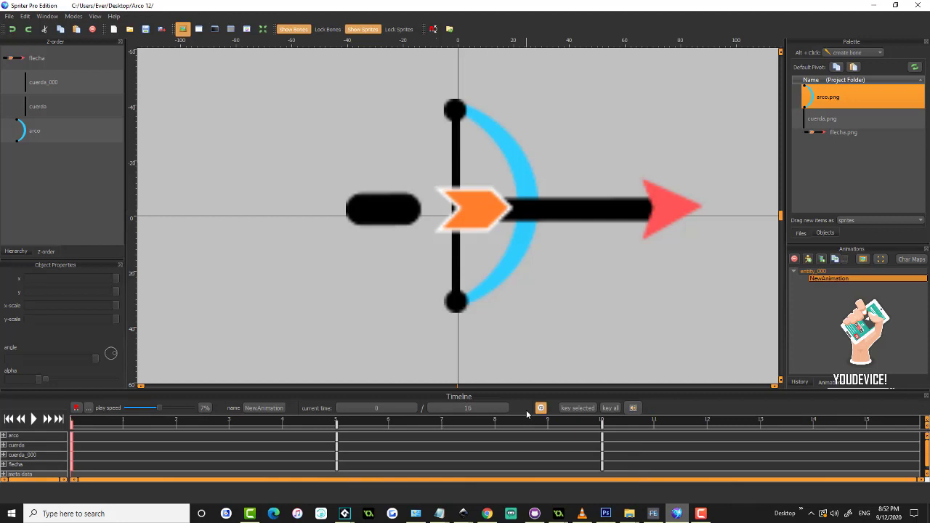
click(33, 419)
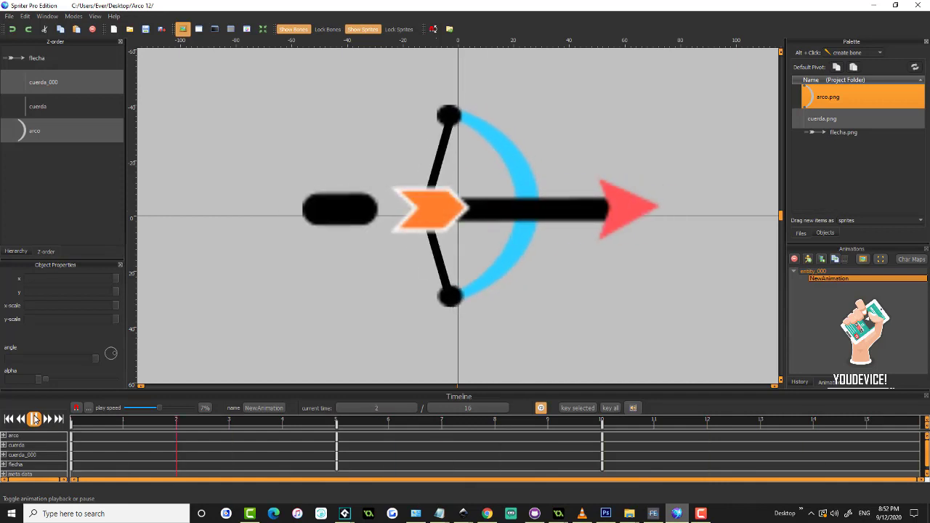
click(34, 419)
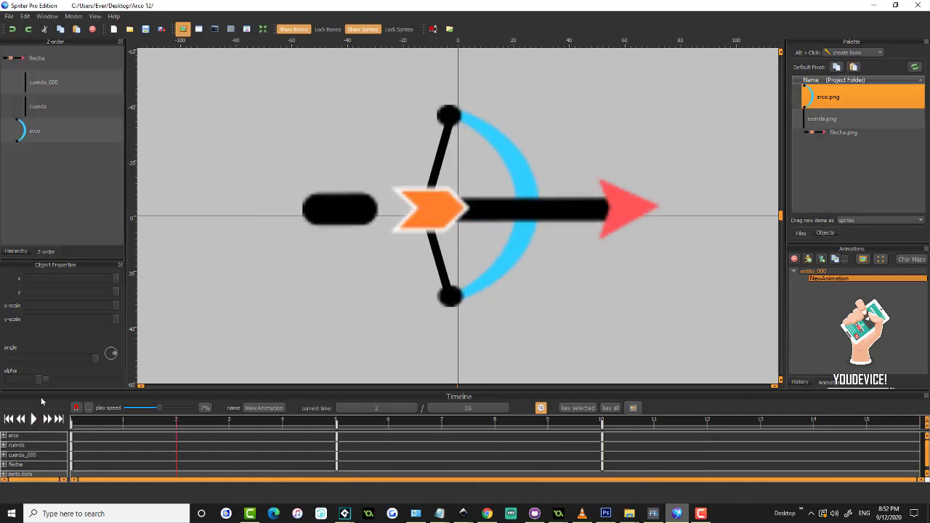
- Export the animation as separate numbered PNG images, creating and opening an "Arco red" folder inside Arco 12 for them
click(9, 16)
click(37, 89)
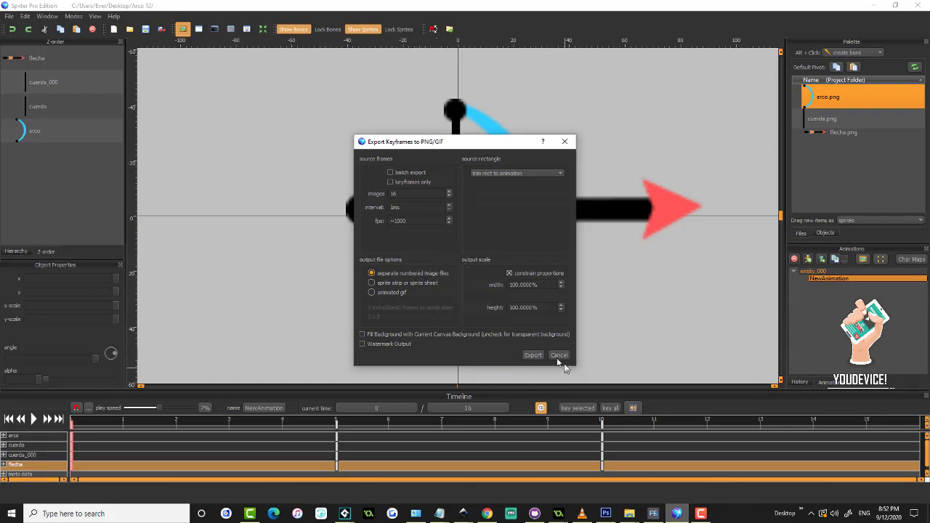
click(532, 356)
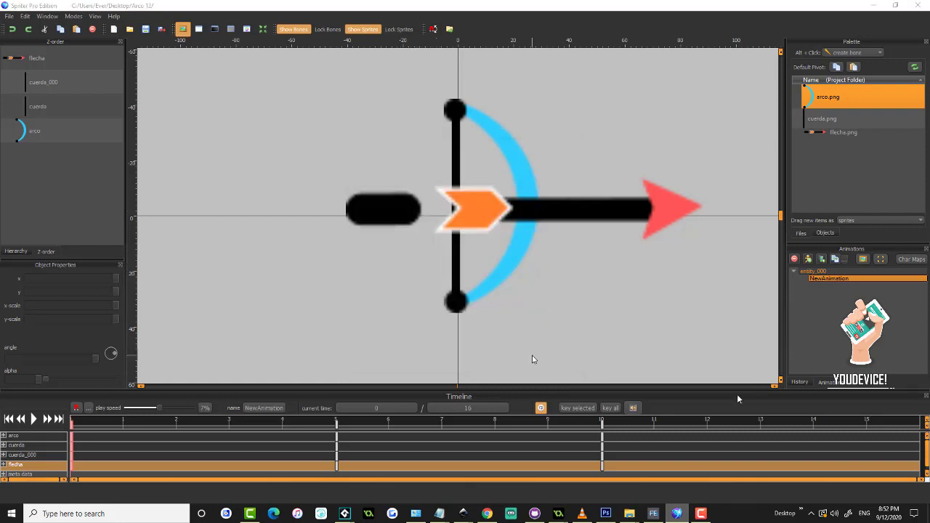
right_click(637, 274)
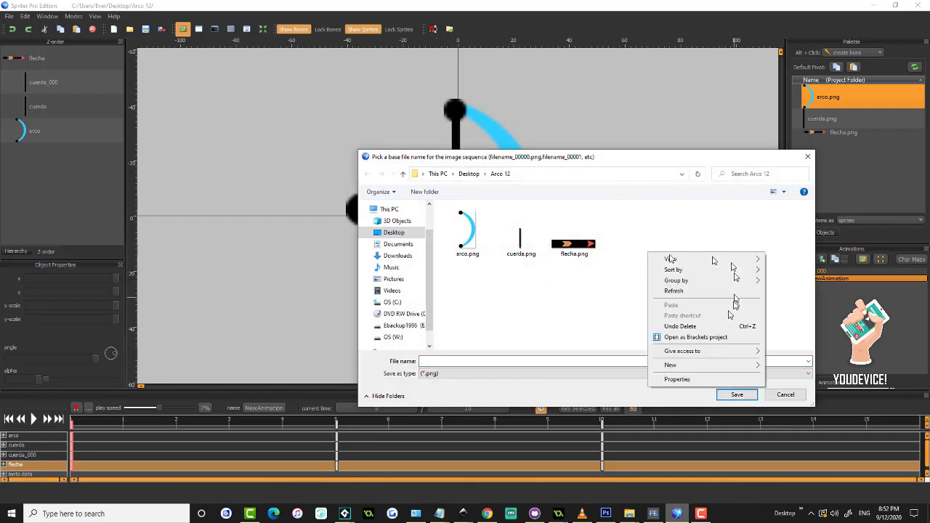
mouse_move(700, 366)
click(788, 367)
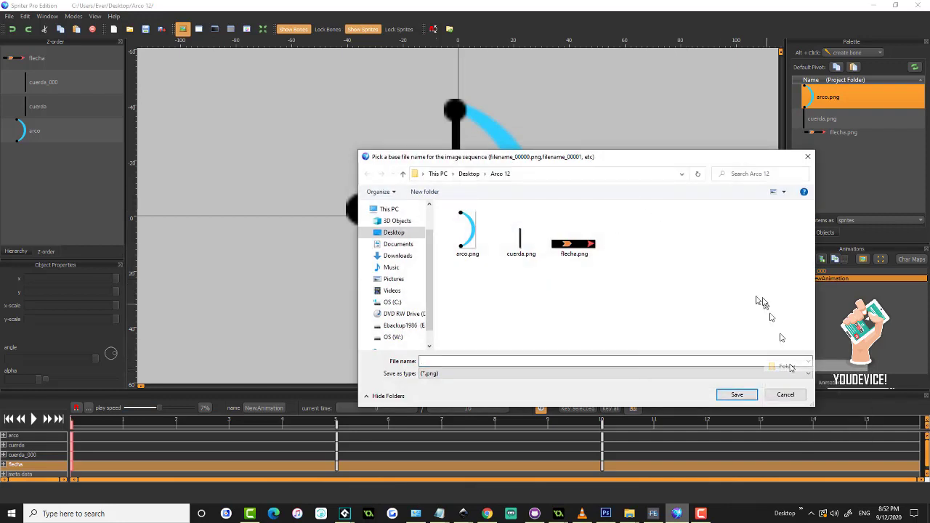
text(R)
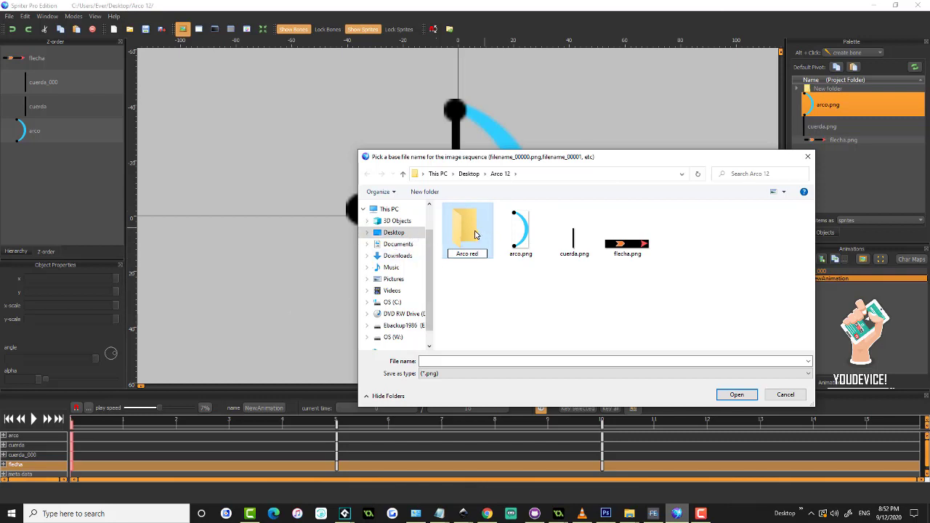
key(Return)
click(736, 395)
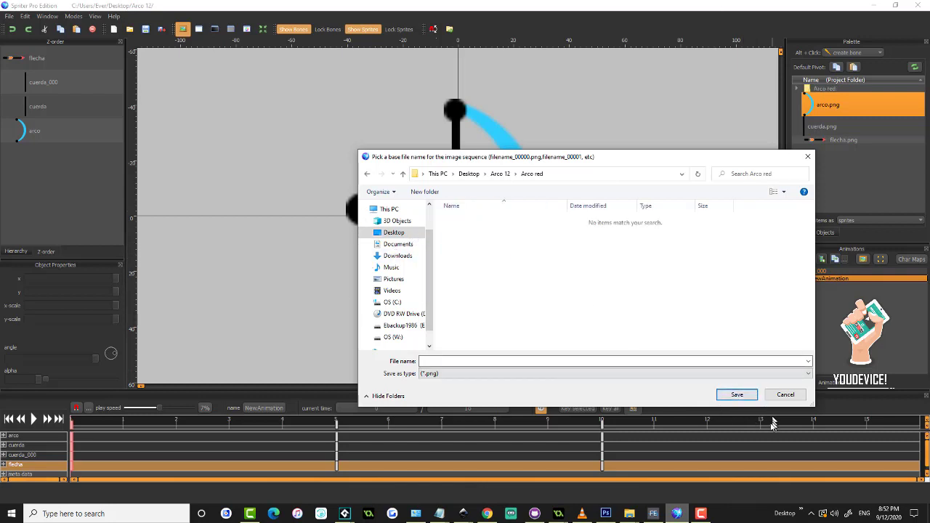
- Save the exported image sequence in the Arco red folder with the base file name "Arco red"
click(545, 361)
click(422, 361)
key(Delete)
key(Delete)
text(Ar)
click(735, 394)
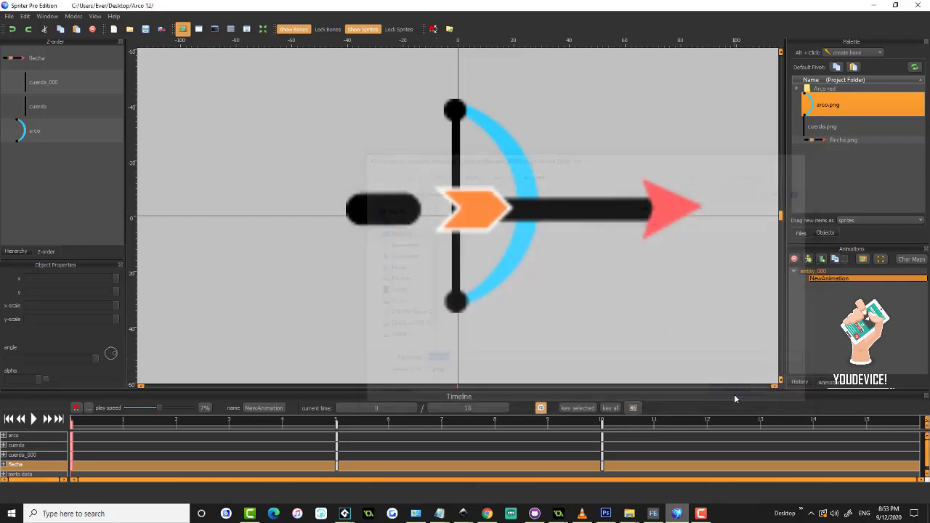
- Switch to the desktop and look through the exported frames in the Arco red folder inside Arco 12
click(873, 5)
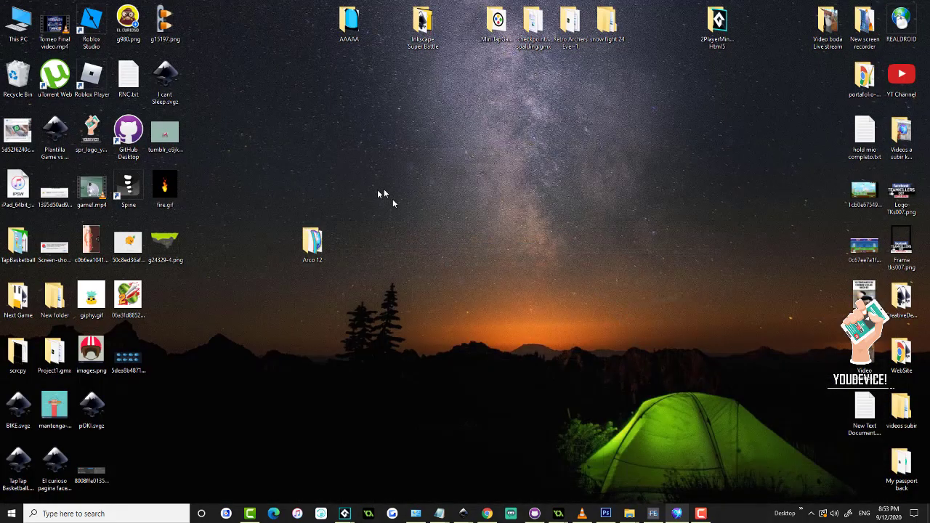
double_click(312, 240)
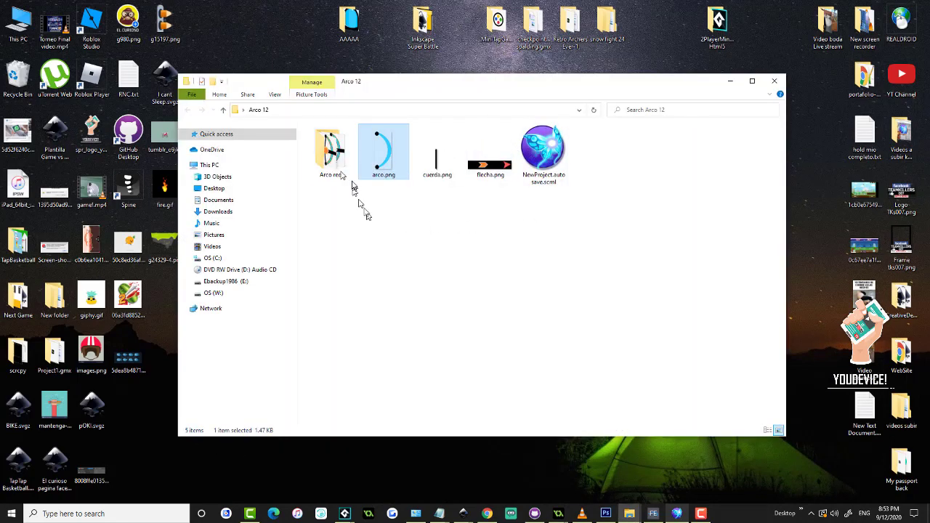
double_click(353, 182)
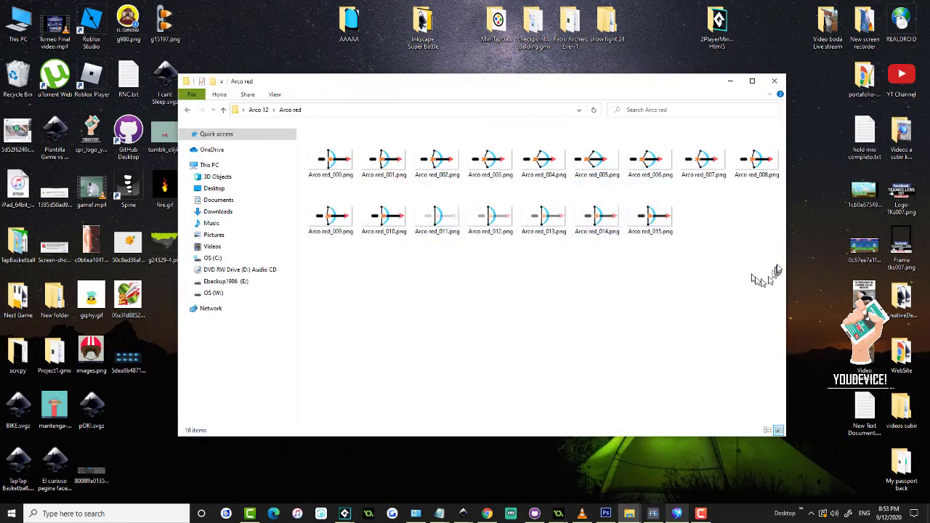
drag(778, 263, 346, 150)
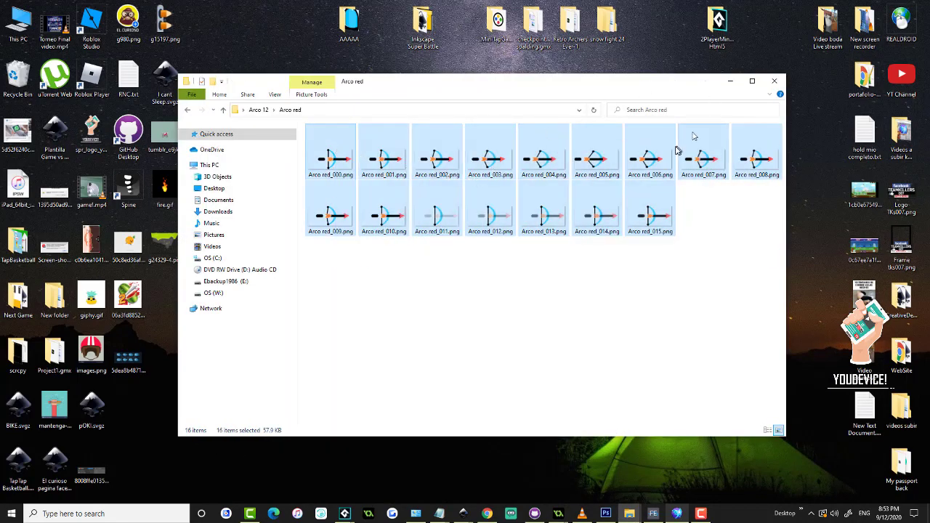
click(730, 80)
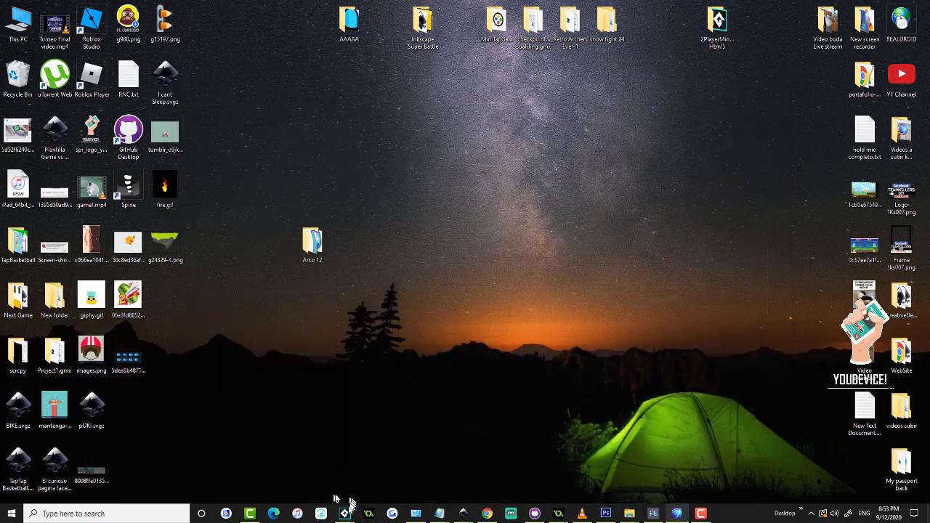
mouse_move(345, 513)
click(259, 482)
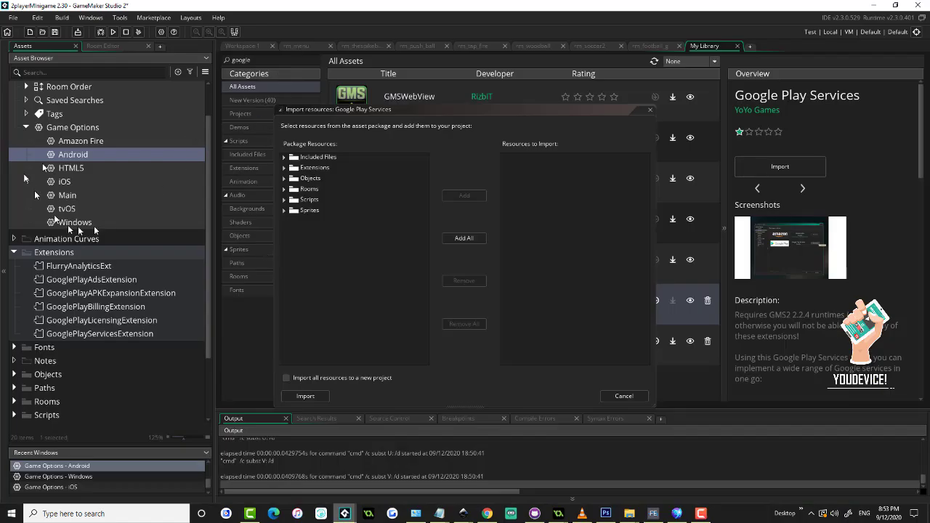
scroll(182, 163, up, 1)
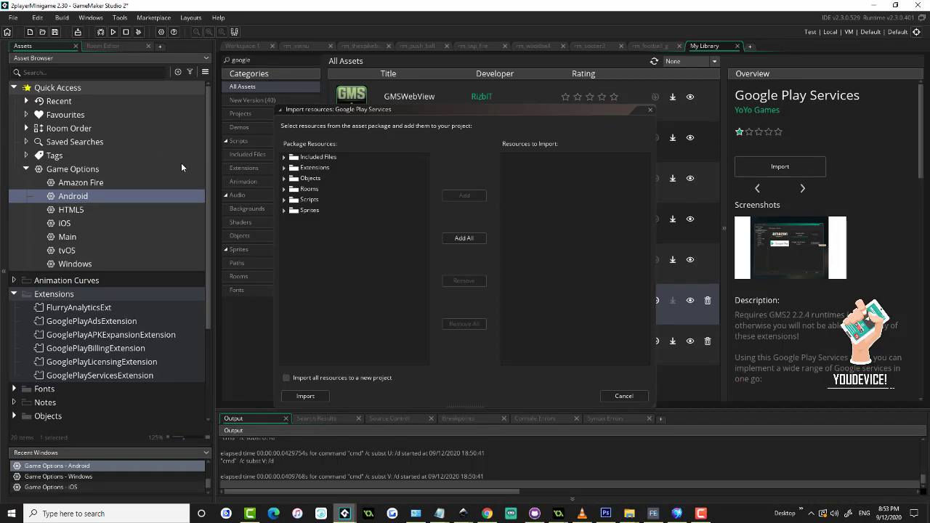
scroll(181, 162, down, 1)
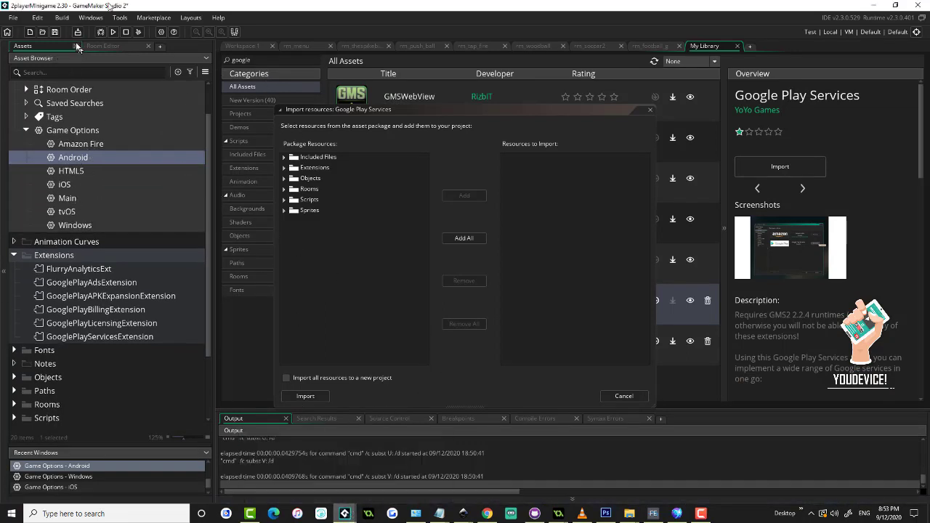
- Switch to the SuperBattles2 project in GameMaker Studio 2 and open the s_arco sprite of the o_arco_blue12 object for editing
click(345, 514)
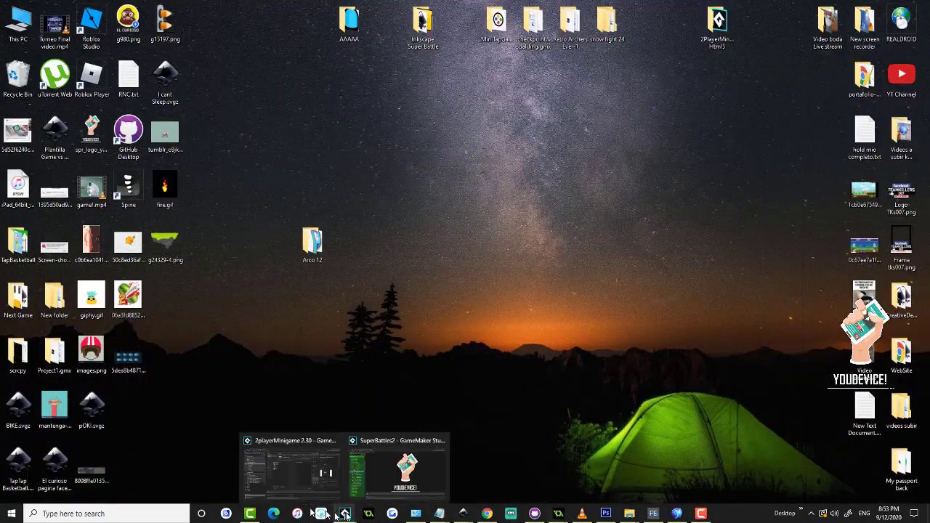
click(398, 465)
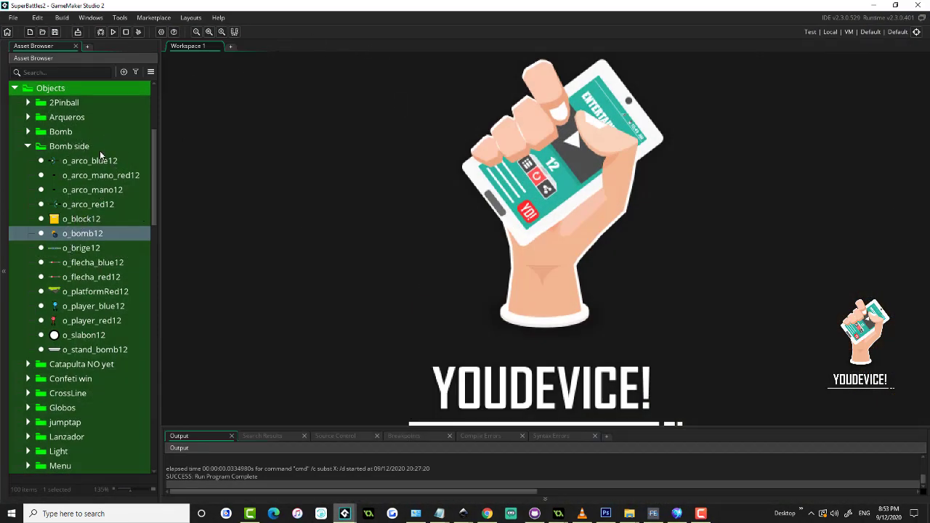
click(110, 205)
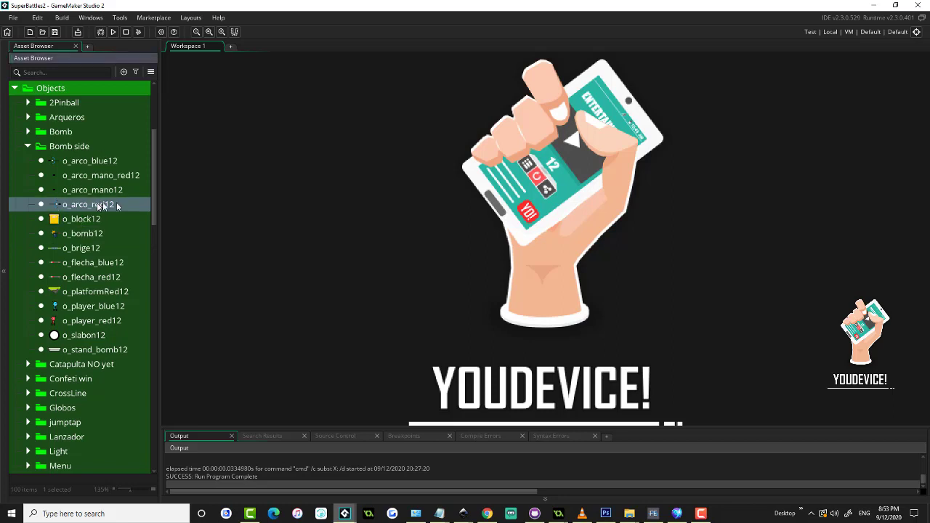
click(108, 163)
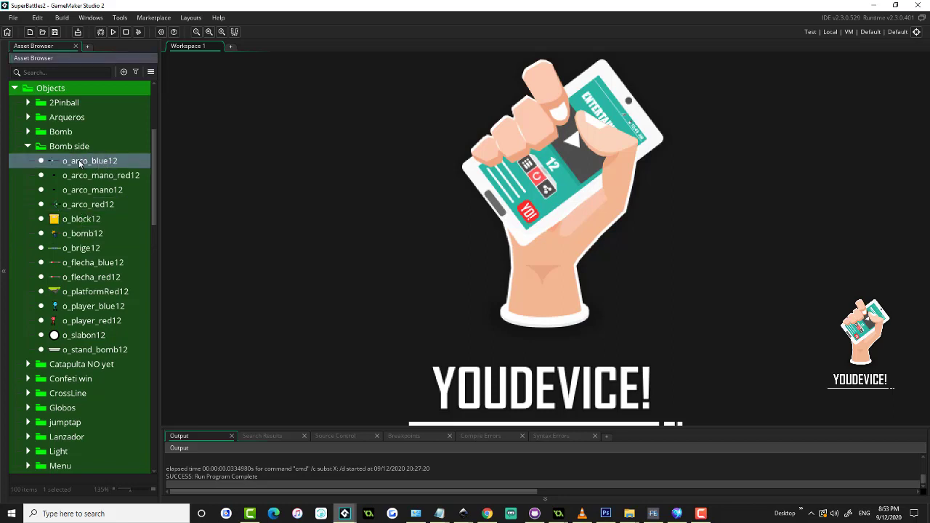
double_click(88, 163)
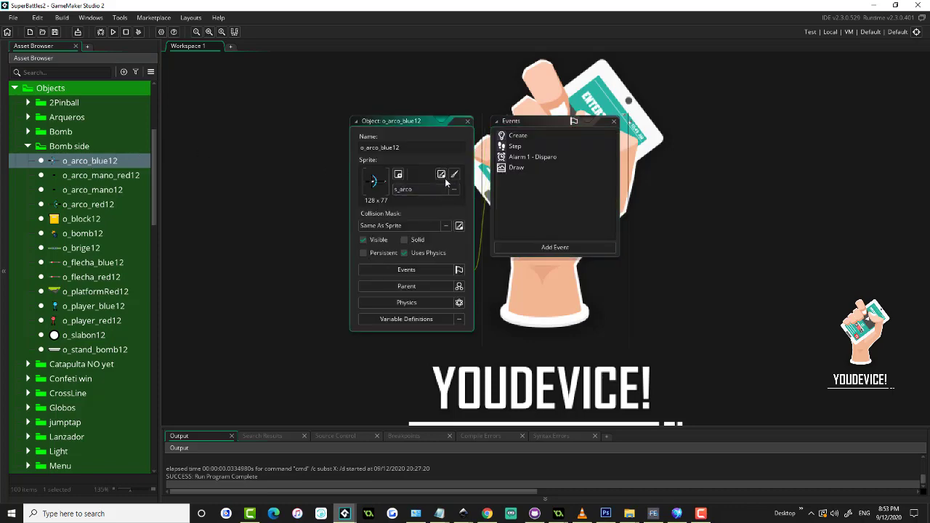
click(441, 174)
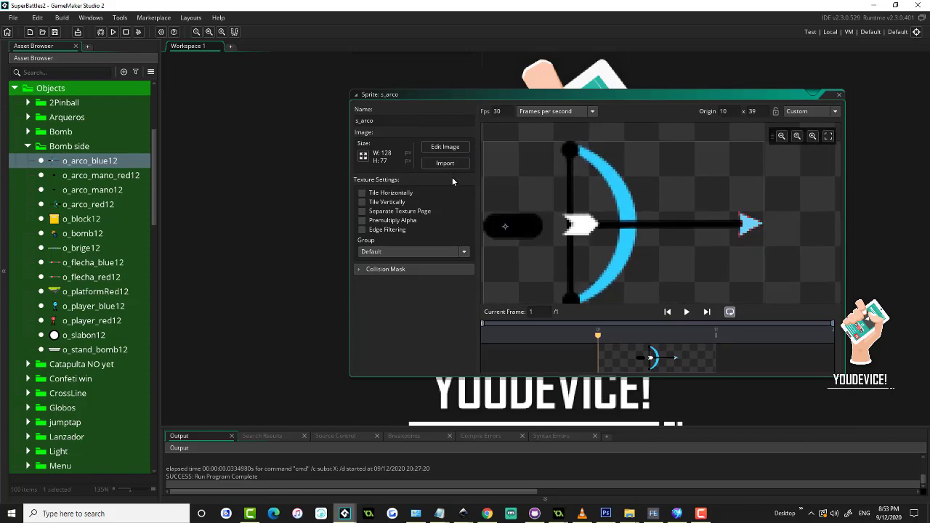
- Import all frames from Arco red_000.png to Arco red_015.png in the Arco 12 > Arco red folder into the s_arco sprite
click(447, 164)
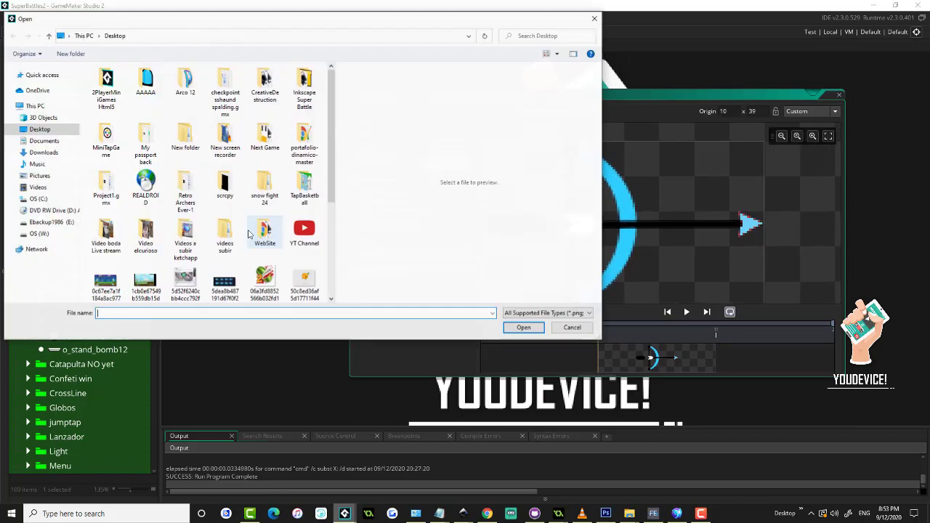
double_click(182, 83)
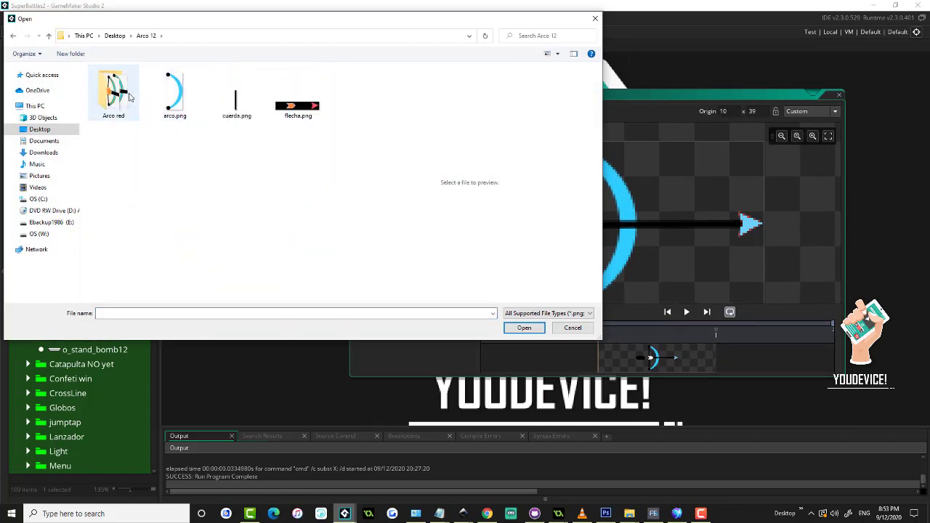
double_click(114, 95)
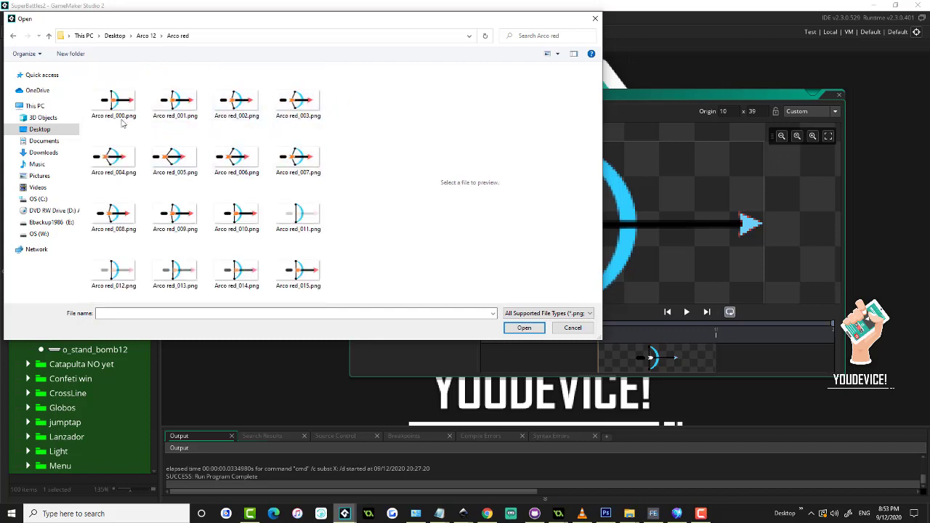
click(113, 98)
ctrl+click(174, 98)
ctrl+click(236, 99)
ctrl+click(298, 98)
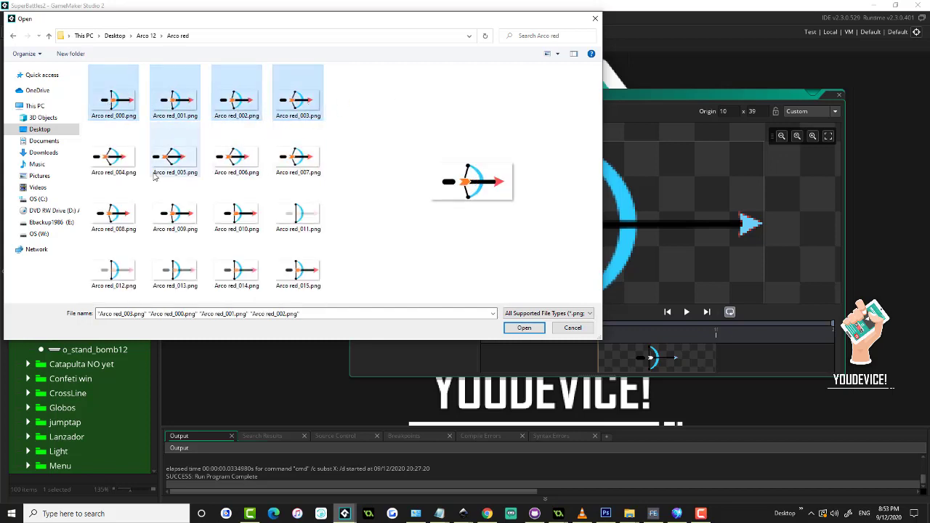
ctrl+click(113, 156)
ctrl+click(175, 156)
ctrl+click(236, 156)
ctrl+click(298, 156)
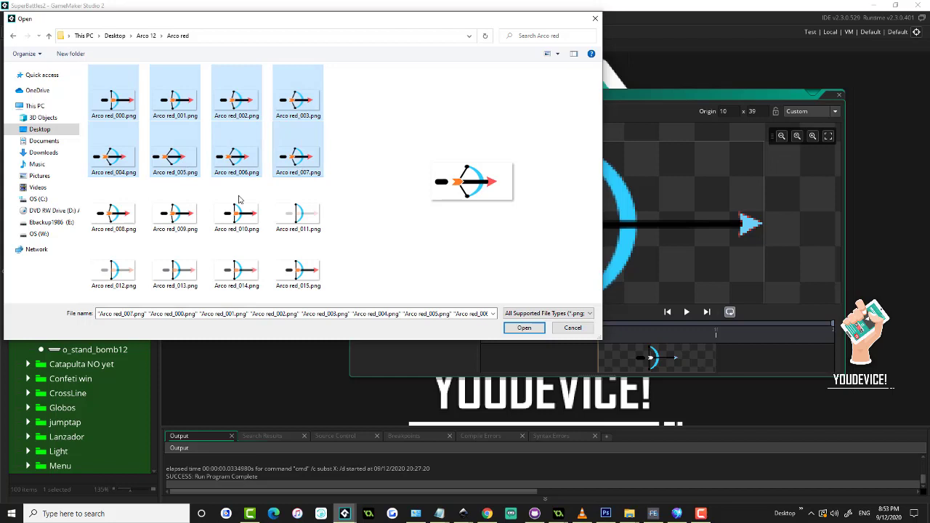
ctrl+click(113, 213)
ctrl+click(175, 213)
ctrl+click(236, 213)
ctrl+click(298, 213)
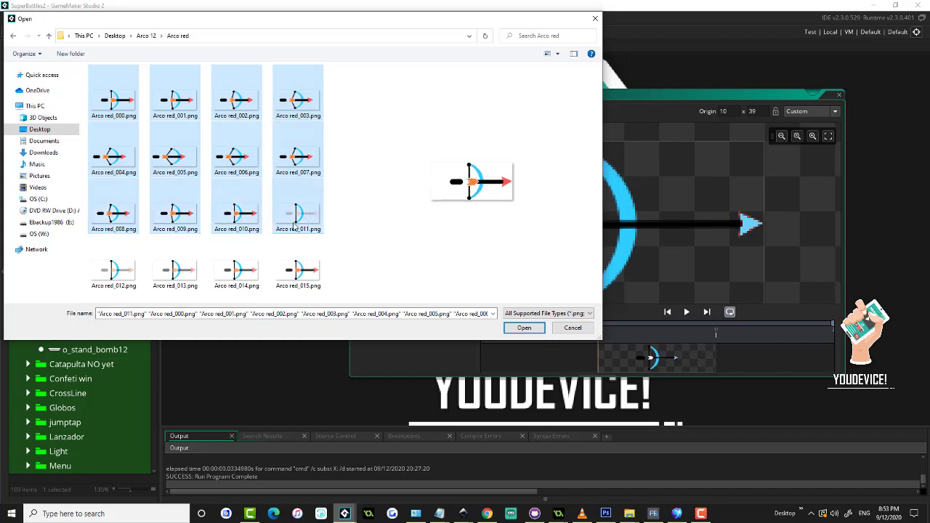
ctrl+click(113, 270)
ctrl+click(174, 270)
ctrl+click(236, 270)
ctrl+click(298, 270)
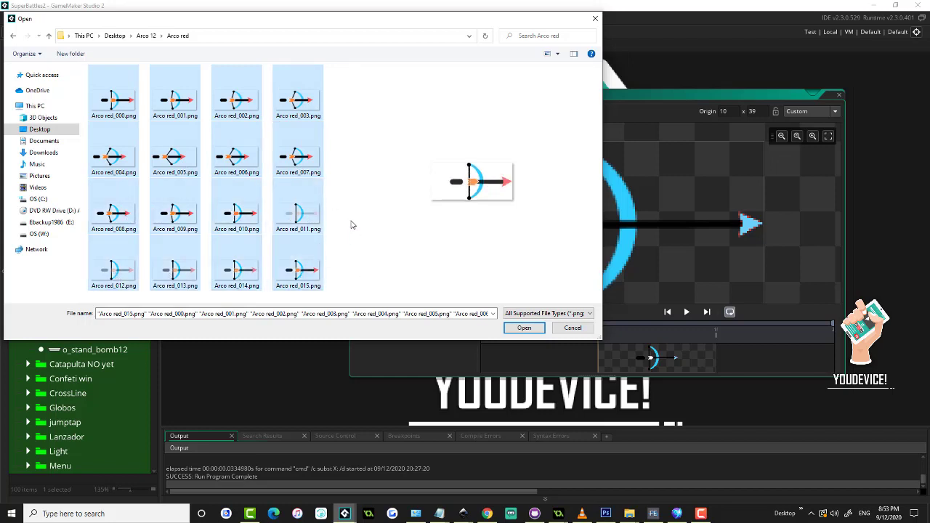
click(528, 329)
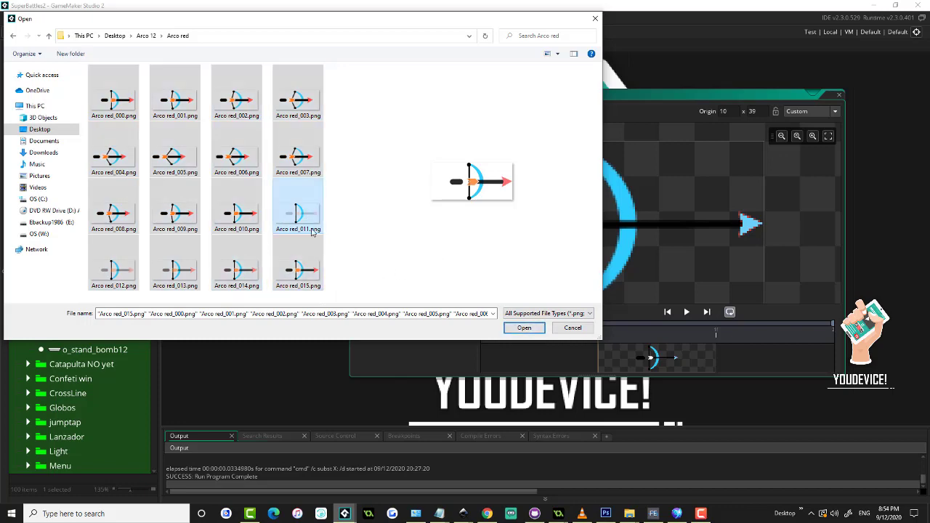
click(528, 328)
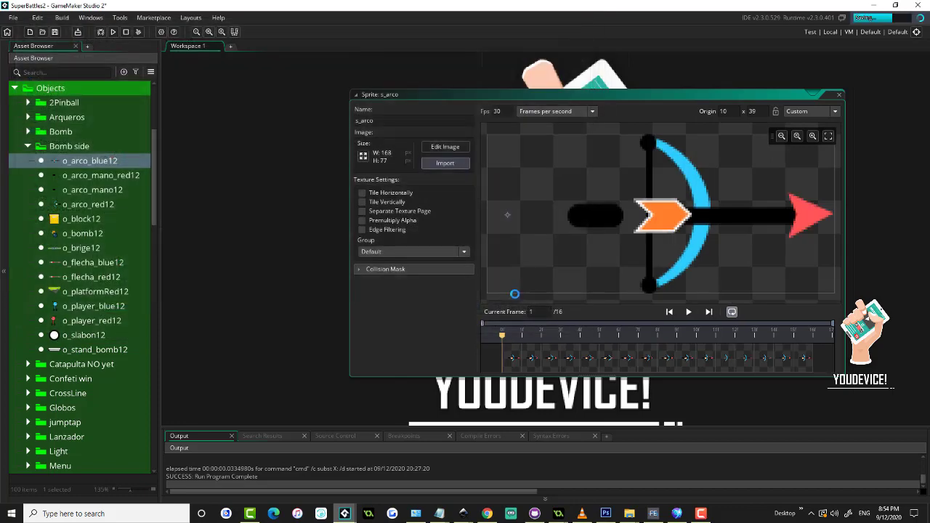